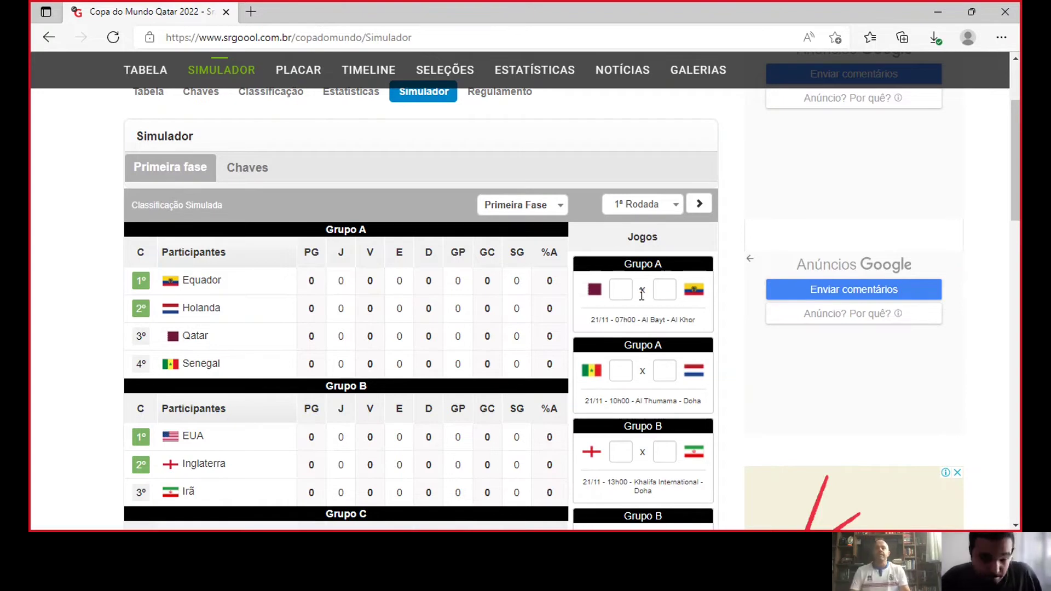
Step: Enter a score of Qatar 0 x 2 Equador for the first-round Grupo A match
left_click(669, 290)
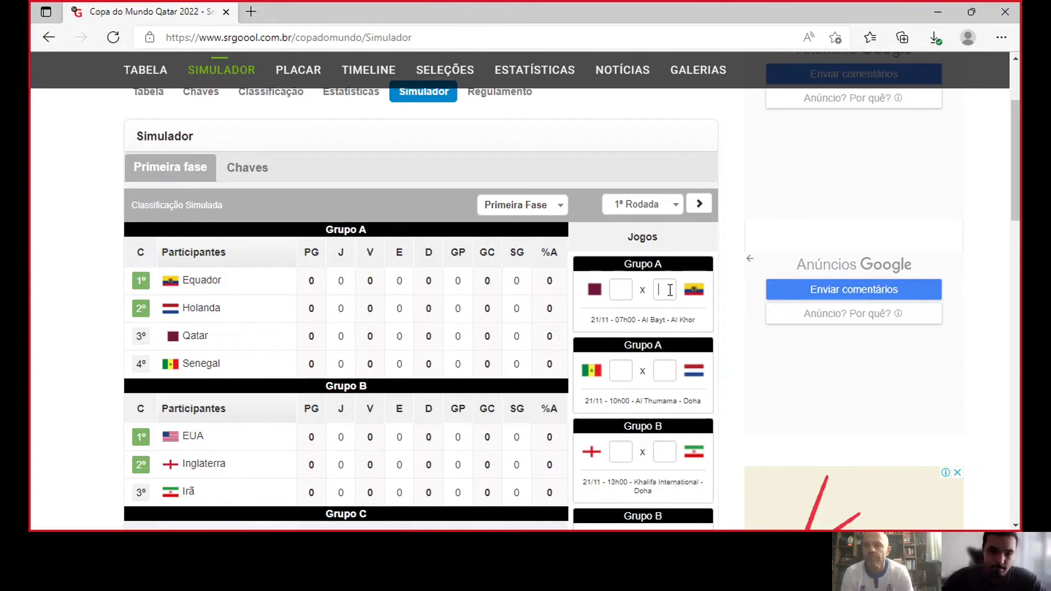
type("2")
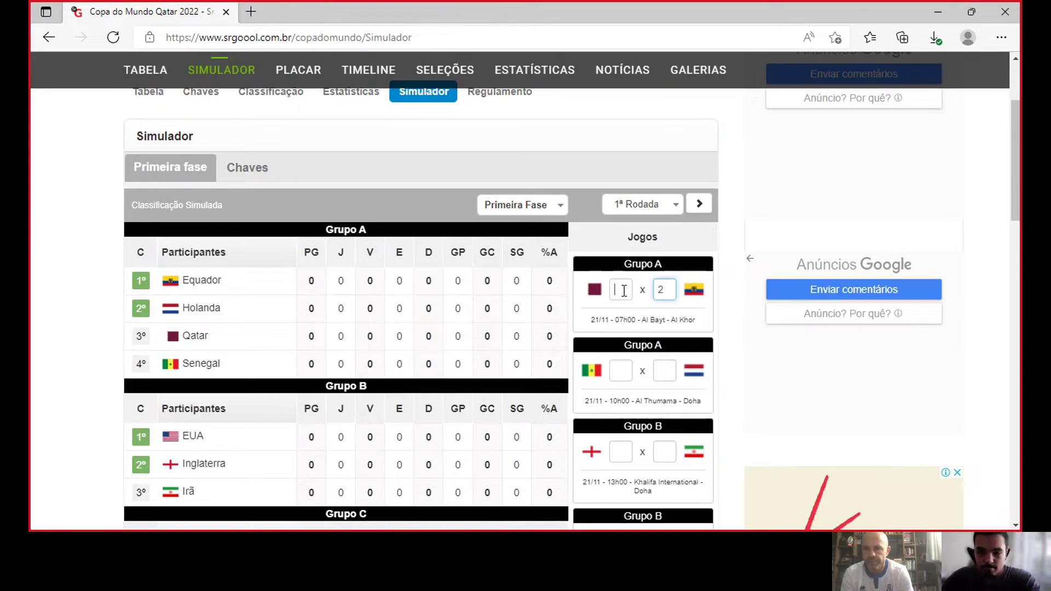
type("0")
Step: Enter a score of Senegal 0 x 2 Holanda for the other first-round Grupo A match
scroll(654, 307, "down", 3)
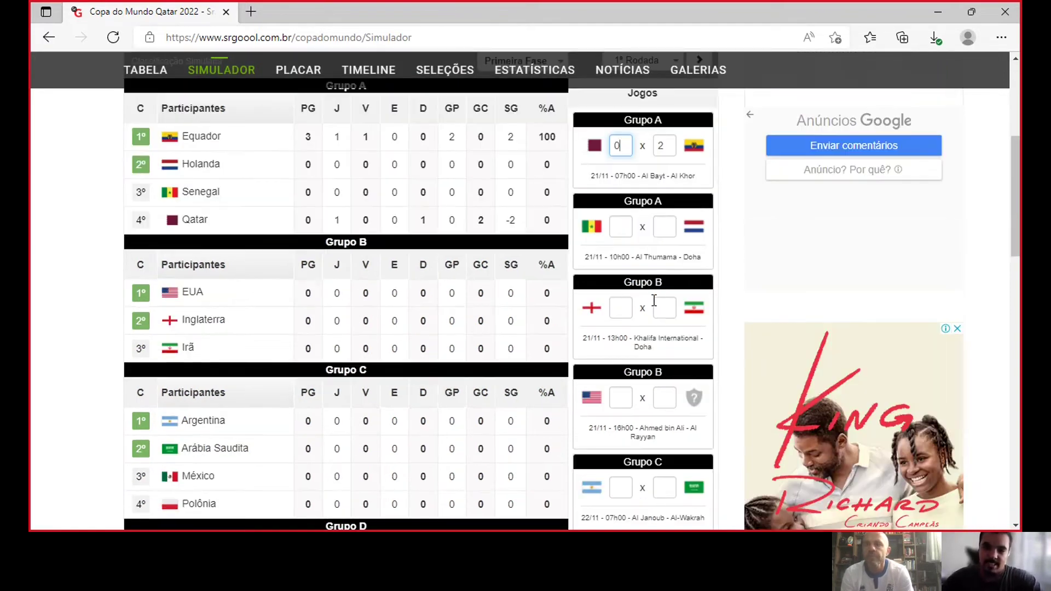
key("Tab")
key("Tab")
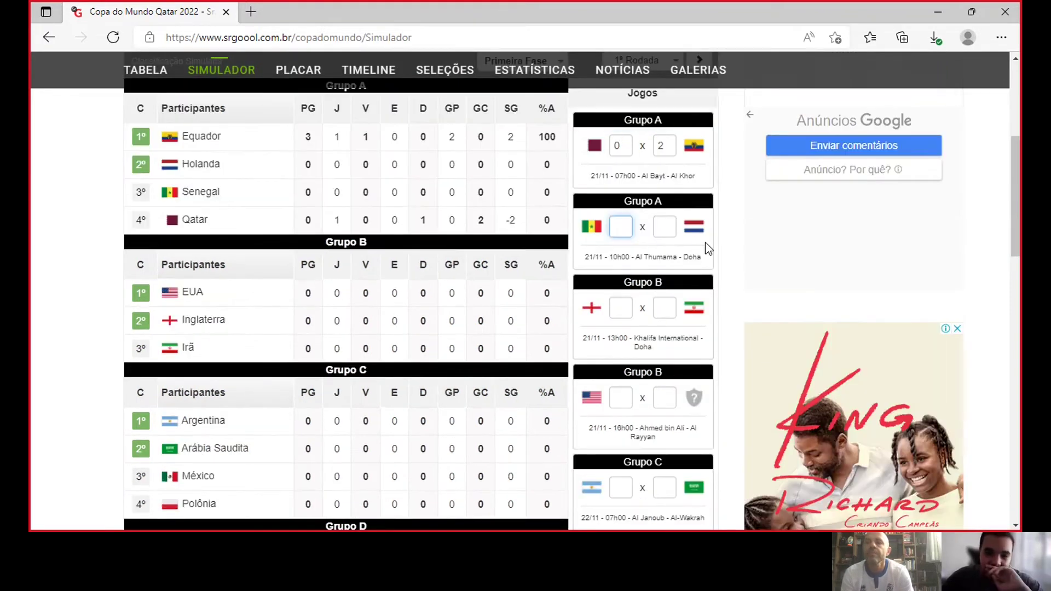
scroll(728, 260, "up", 2)
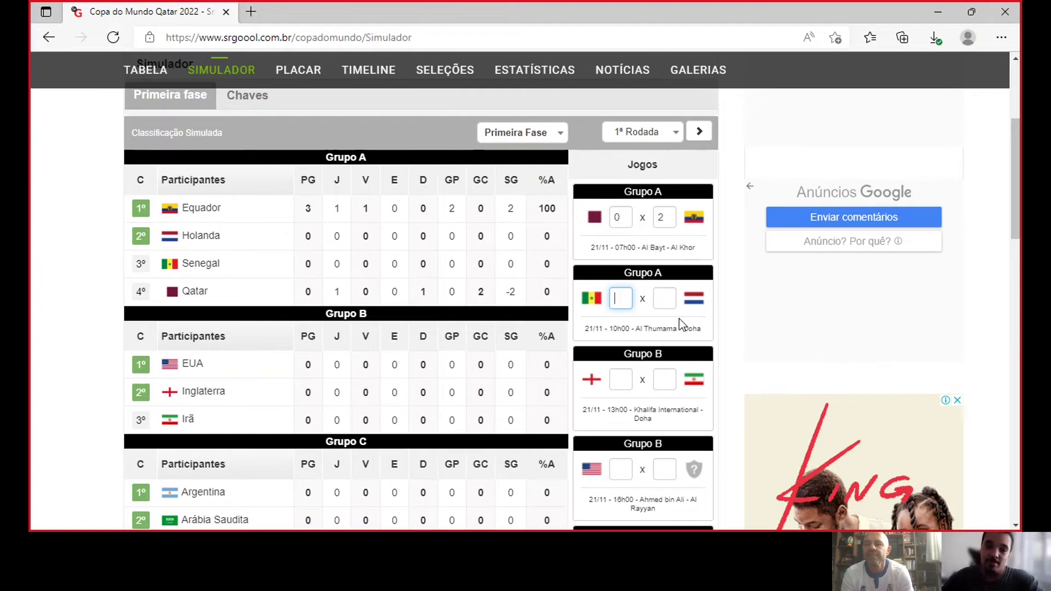
type("0")
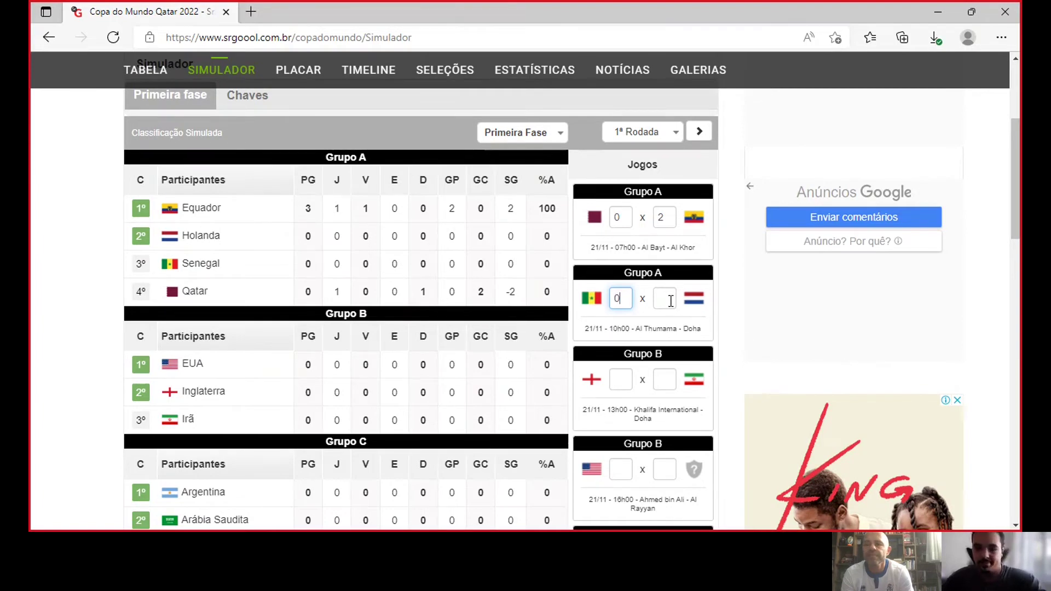
left_click(665, 303)
type("2")
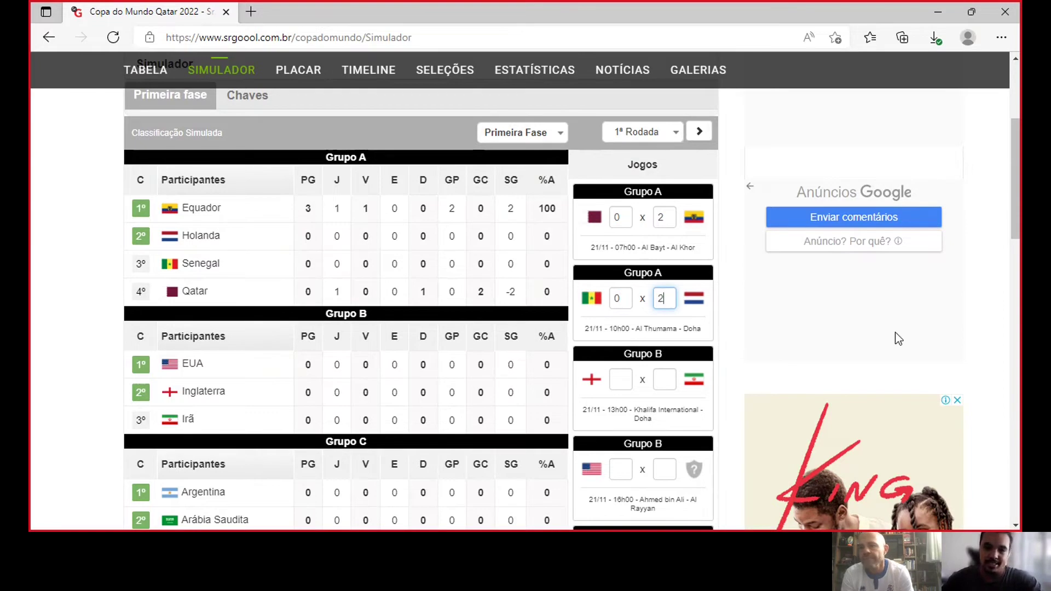
scroll(895, 335, "down", 2)
left_click(957, 328)
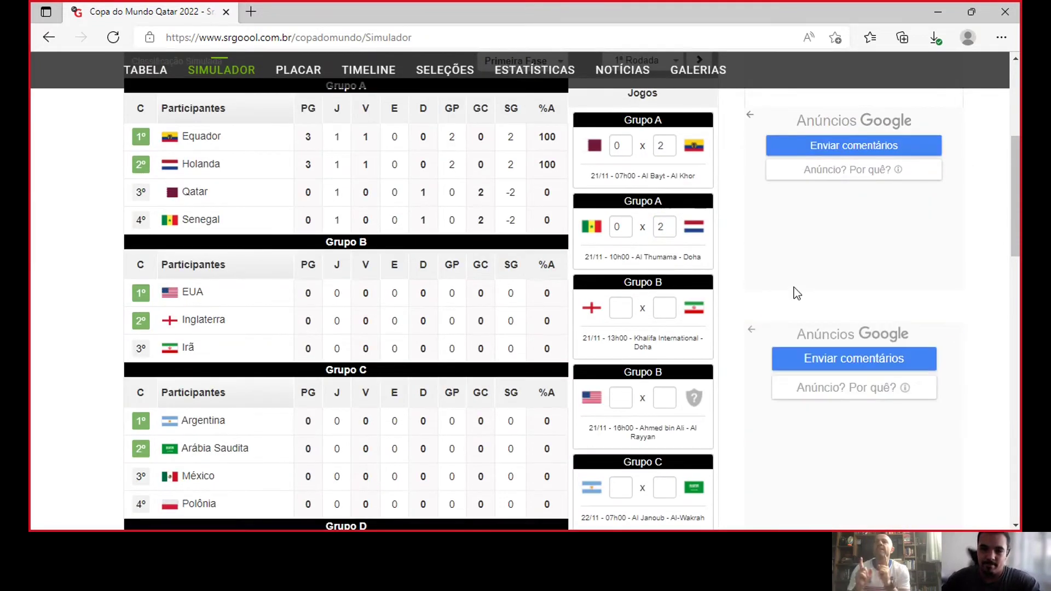
Step: Enter a score of Inglaterra 3 x 0 Irã for the first-round Grupo B match
left_click(619, 309)
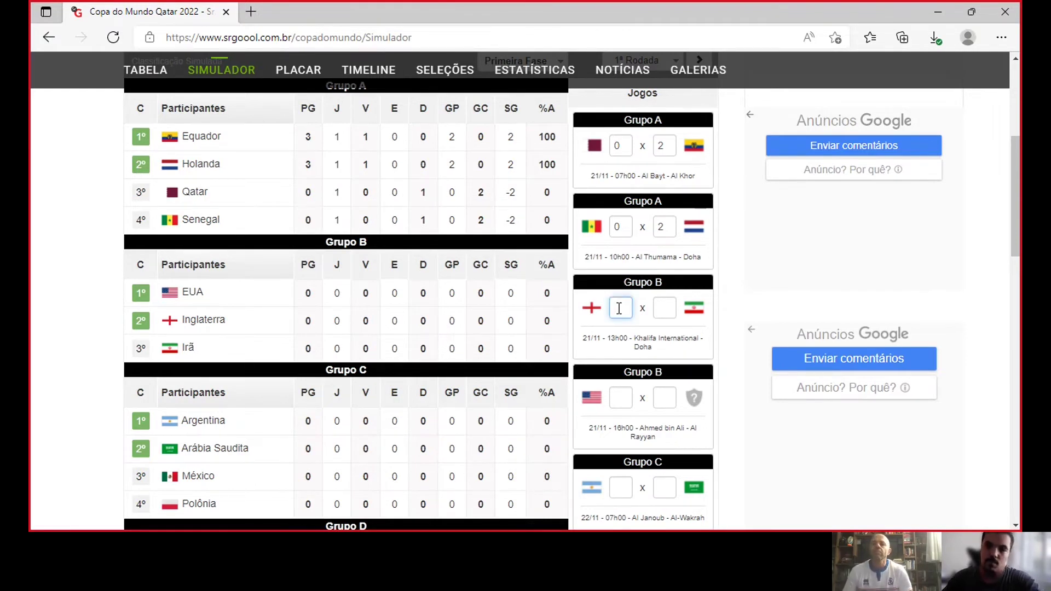
type("3")
left_click(660, 313)
type("0")
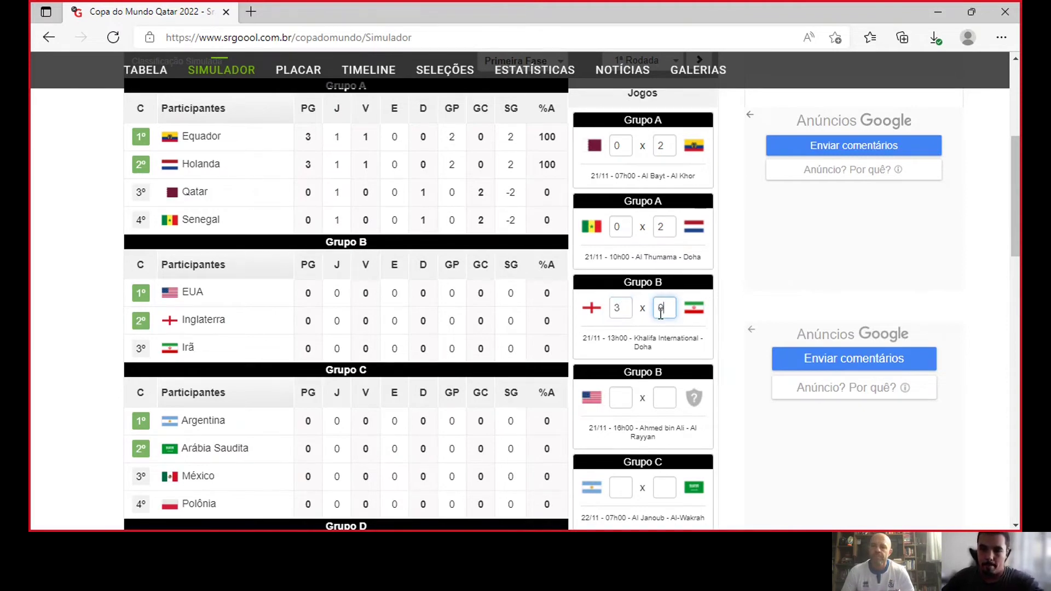
Step: Set the Grupo B match between EUA and the undefined opponent to 0 x 2
left_click(628, 403)
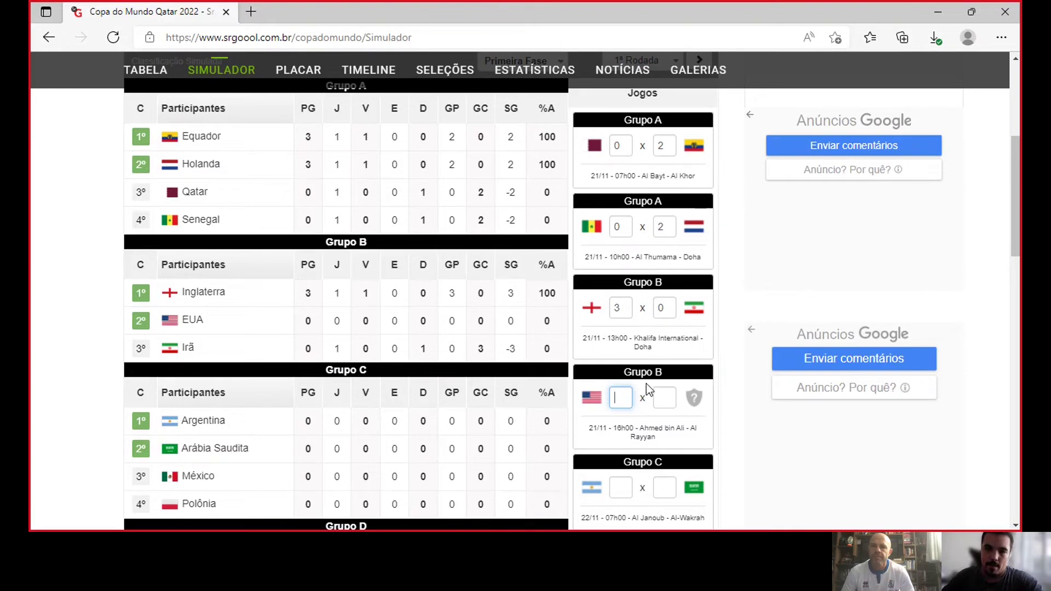
scroll(696, 384, "down", 3)
scroll(703, 350, "up", 1)
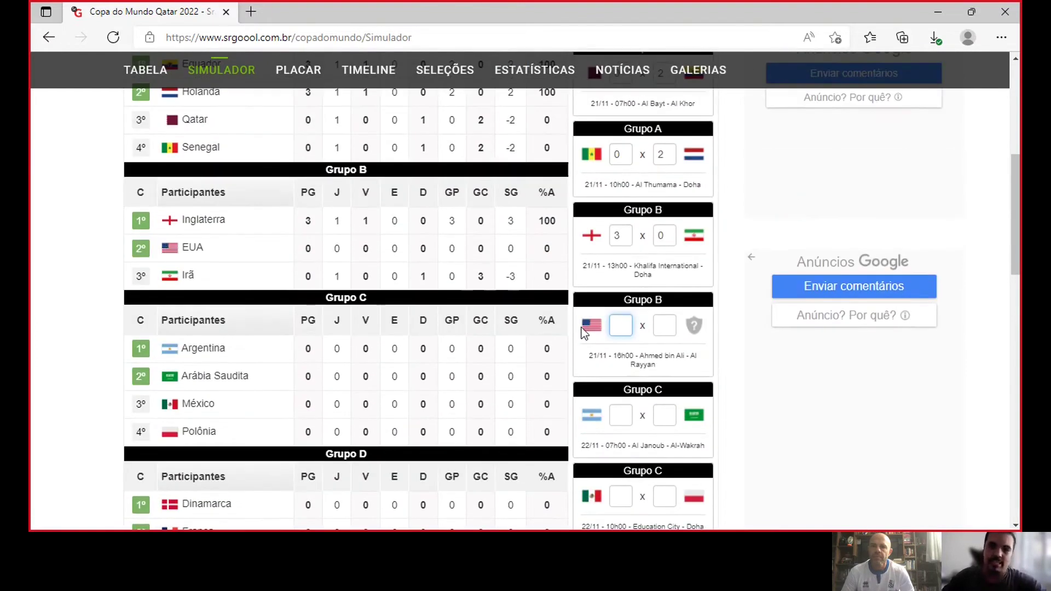
type("0")
left_click(667, 327)
type("2")
Step: Enter a score of Argentina 3 x 0 Arábia Saudita for the first-round Grupo C match
scroll(772, 335, "down", 1)
scroll(773, 336, "down", 1)
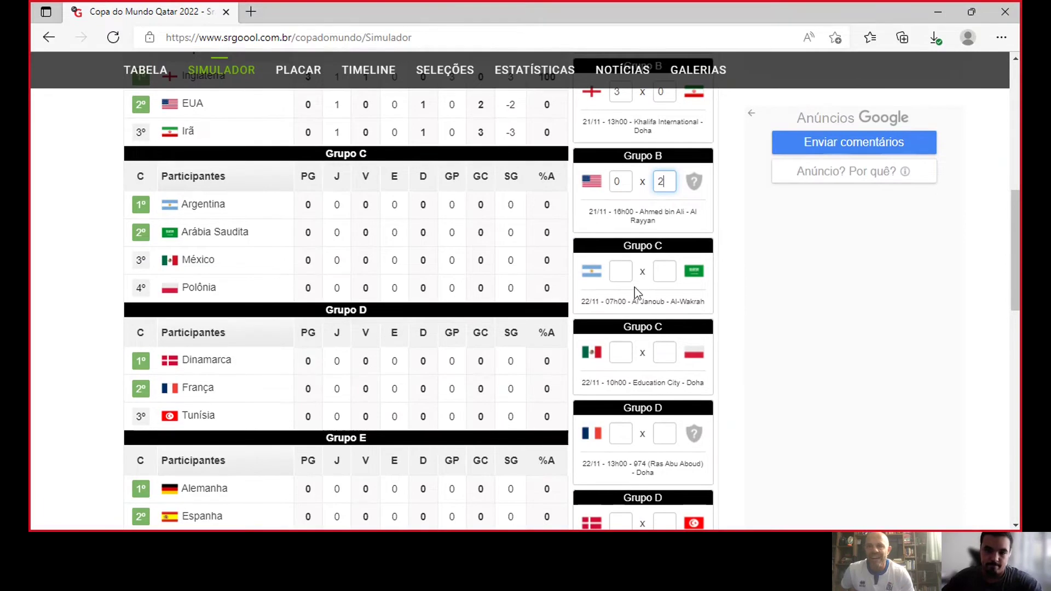
left_click(620, 272)
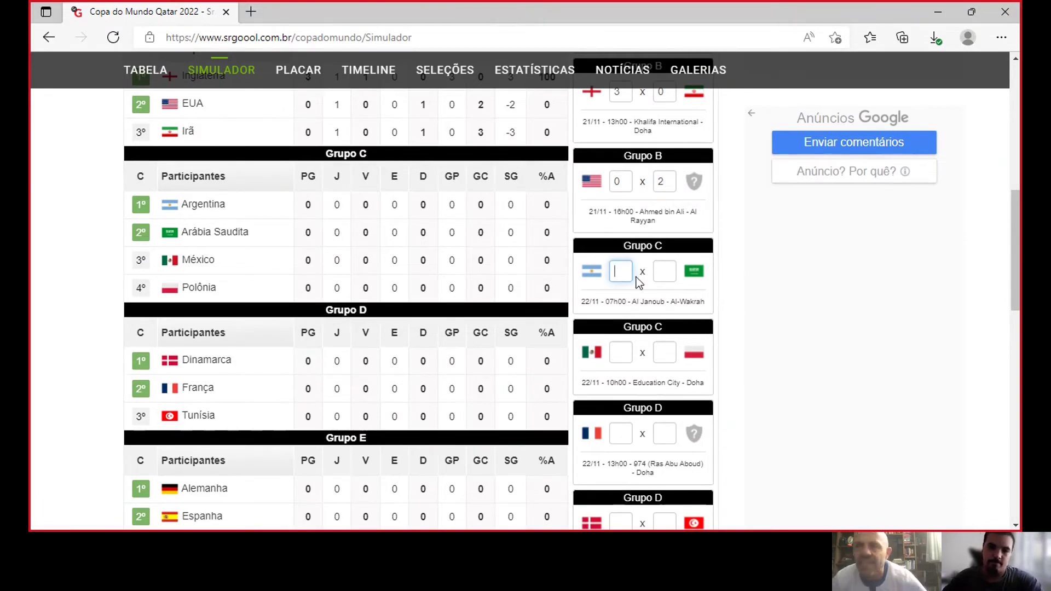
type("3")
left_click(669, 270)
type("0")
Step: Enter a 1 x 1 draw for the Grupo C match between México and Polônia
left_click(626, 355)
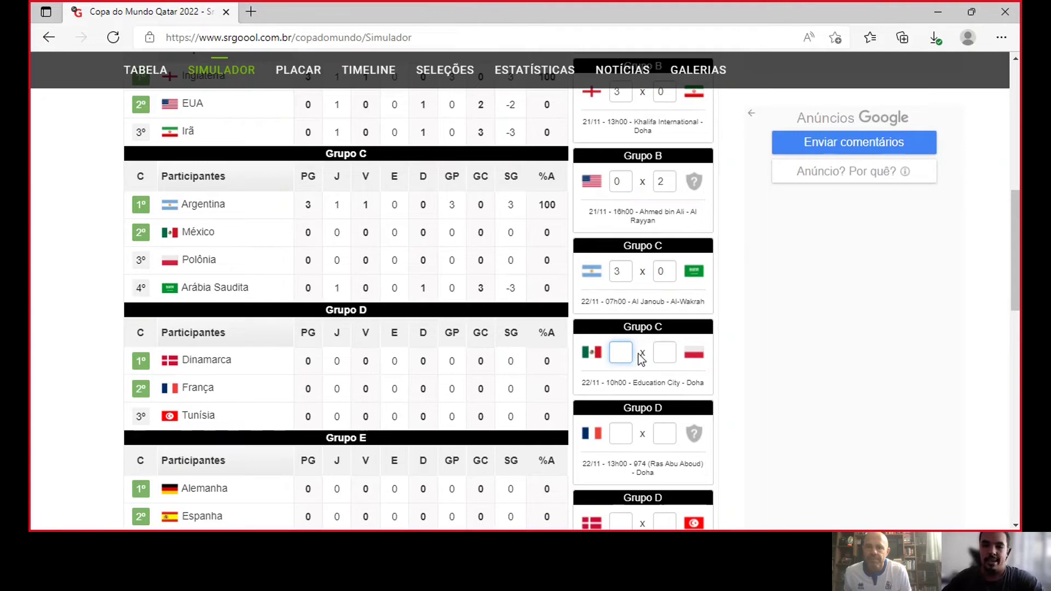
type("1")
left_click(663, 353)
type("1")
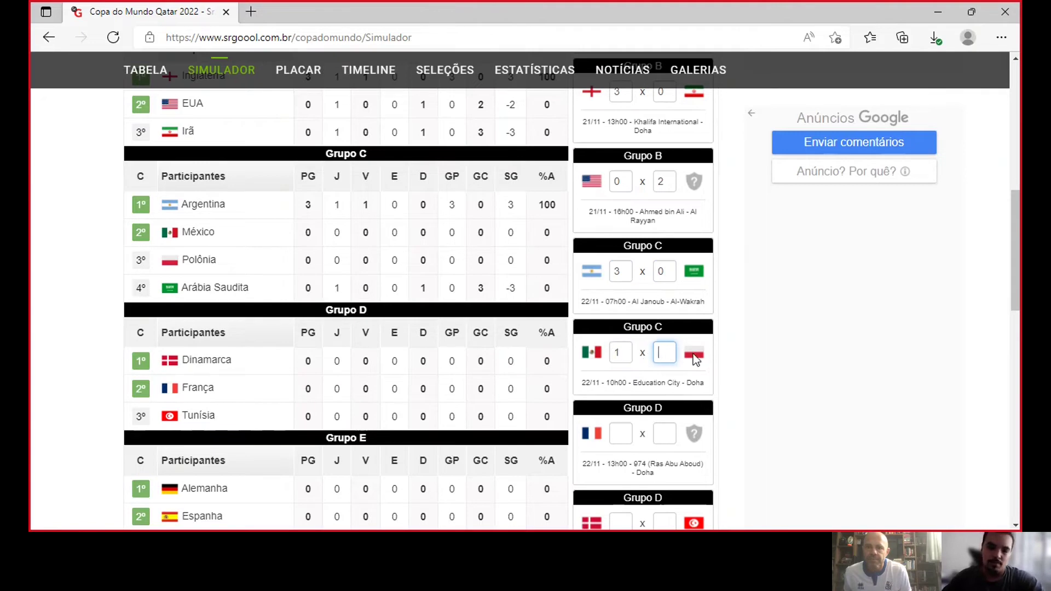
Step: Set the Grupo D match between França and the undefined opponent to 2 x 0
scroll(853, 348, "down", 1)
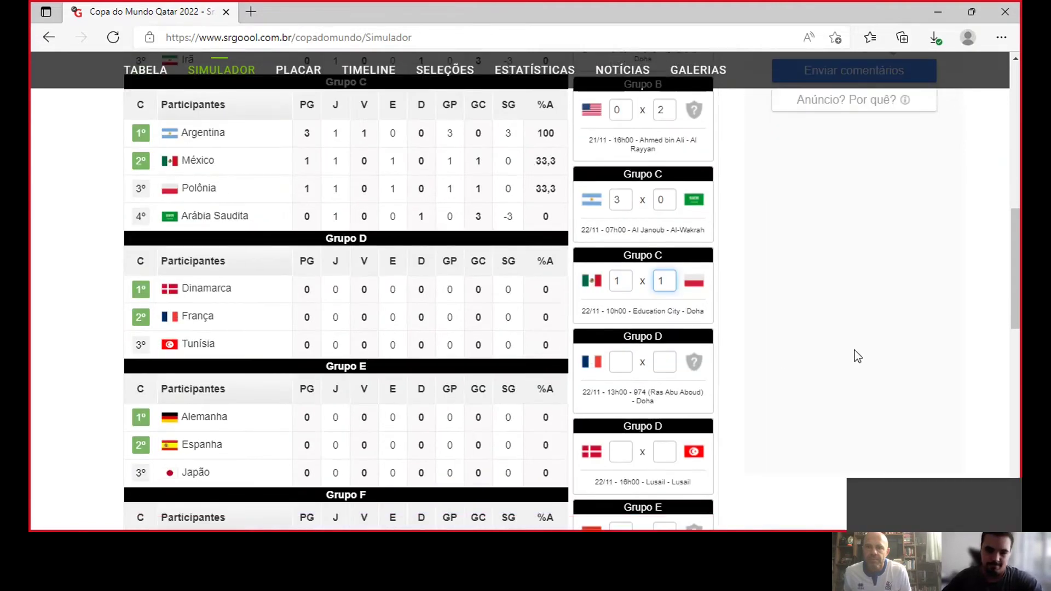
scroll(852, 349, "down", 1)
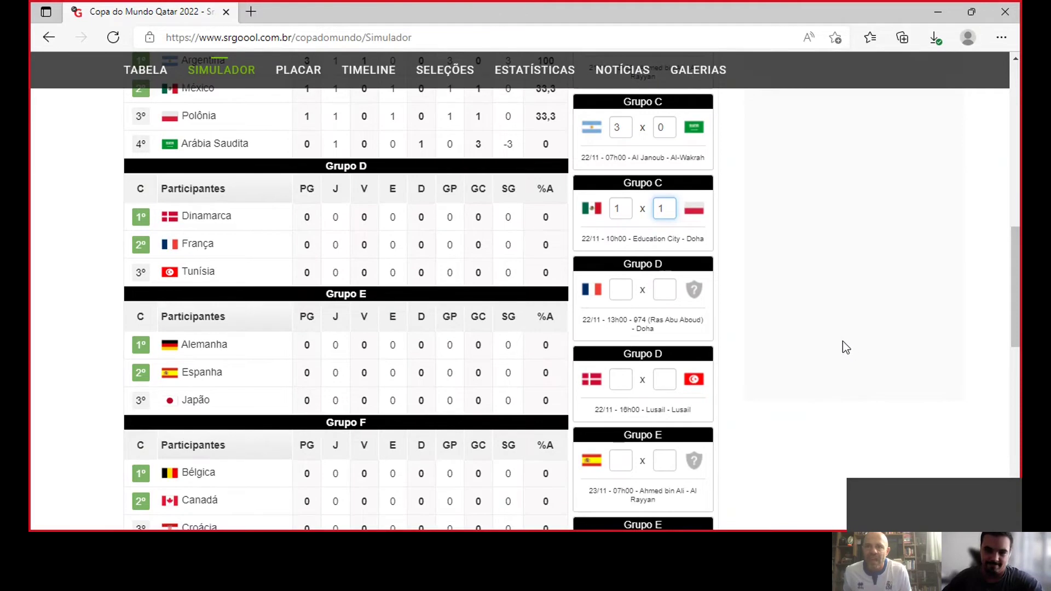
left_click(616, 287)
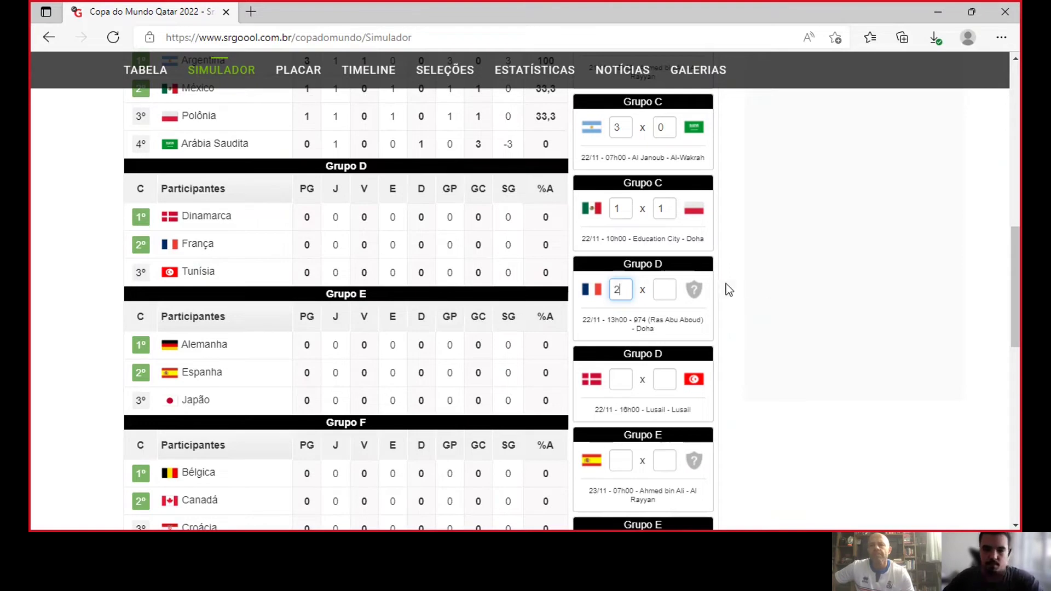
type("2")
key("Tab")
type("0")
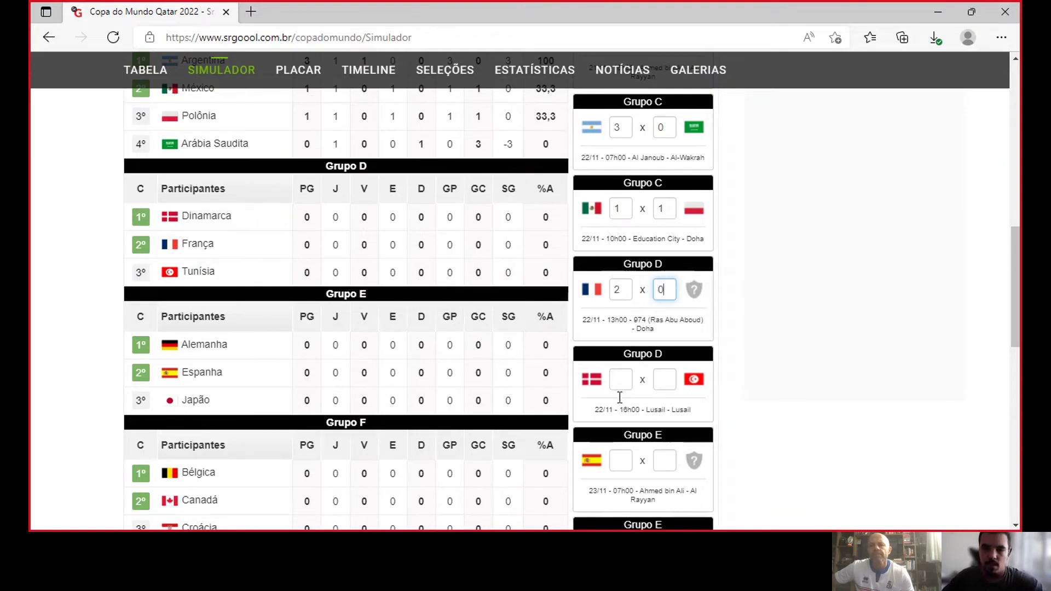
Step: Enter a score of Dinamarca 2 x 0 Tunísia for the first-round Grupo D match
left_click(625, 381)
type("2")
key("Tab")
type("0")
Step: Set the Grupo E match between Espanha and the undefined opponent to 2 x 0
scroll(1011, 382, "down", 3)
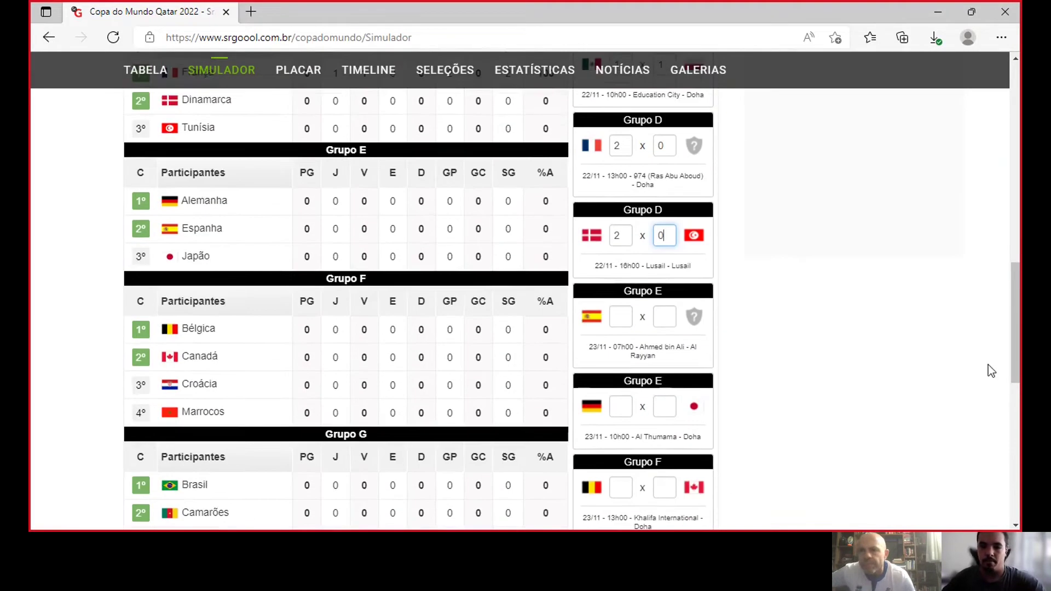
scroll(1011, 382, "down", 2)
left_click(616, 245)
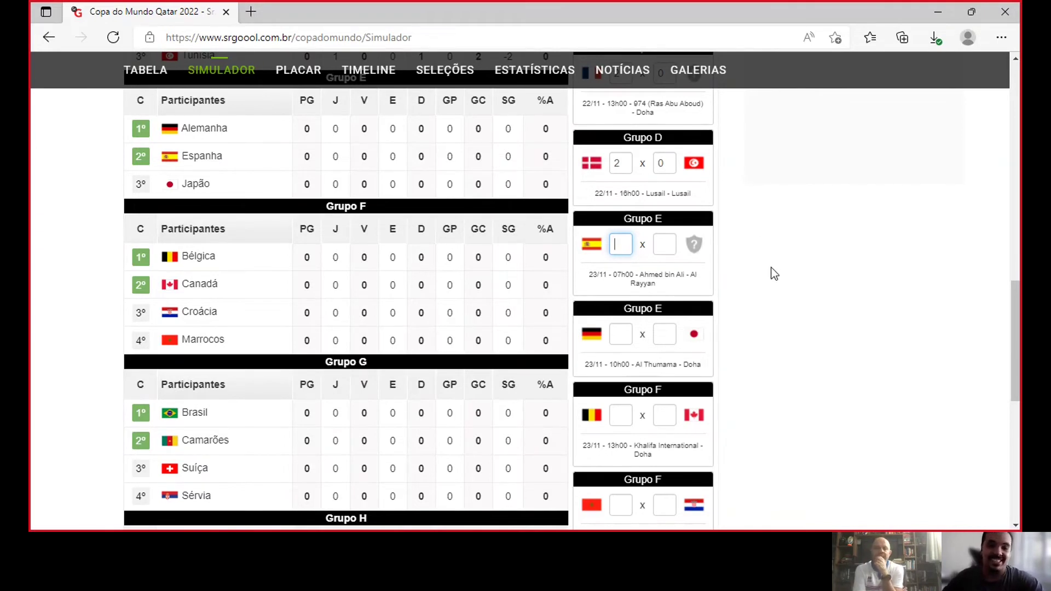
scroll(771, 271, "up", 1)
scroll(774, 281, "down", 1)
scroll(776, 281, "up", 1)
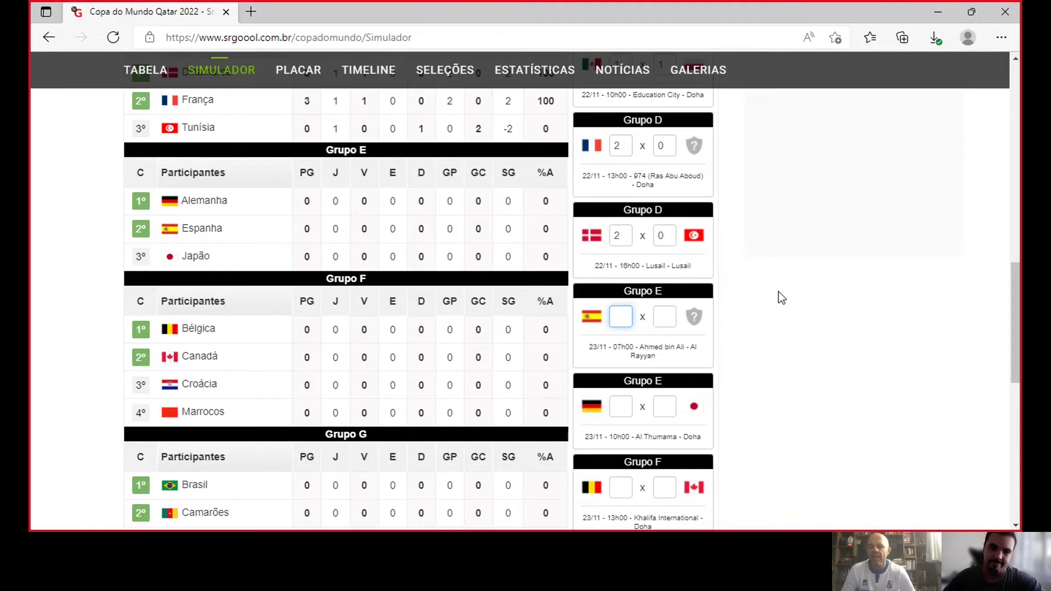
type("2")
left_click(666, 316)
type("0")
Step: Enter a score of Alemanha 2 x 1 Japão for the first-round Grupo E match
scroll(666, 316, "down", 1)
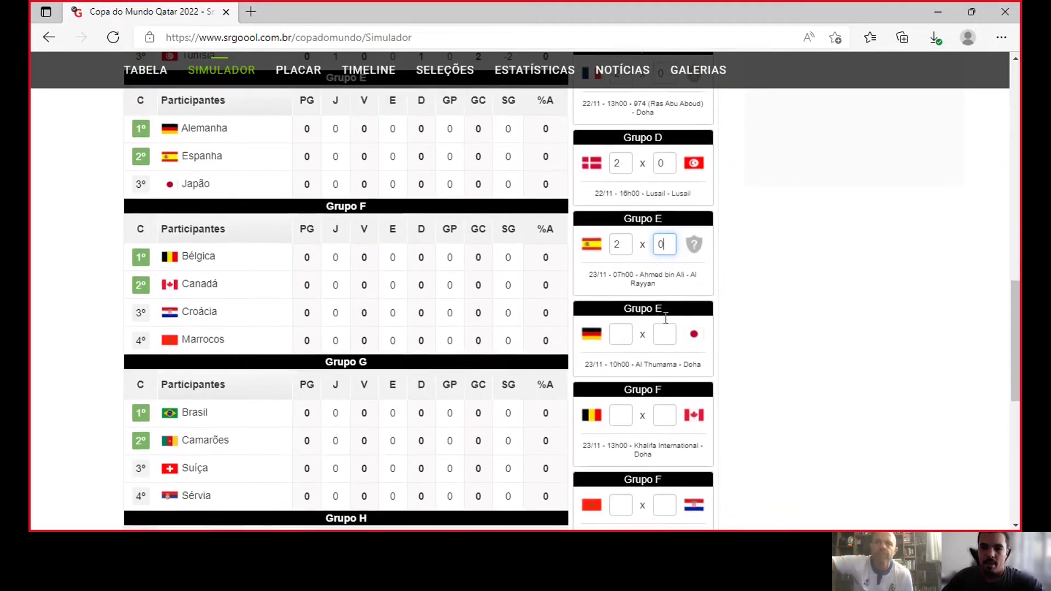
left_click(628, 332)
type("2")
left_click(659, 331)
type("1")
Step: Enter a score of Bélgica 2 x 1 Canadá for the first-round Grupo F match
scroll(758, 344, "down", 2)
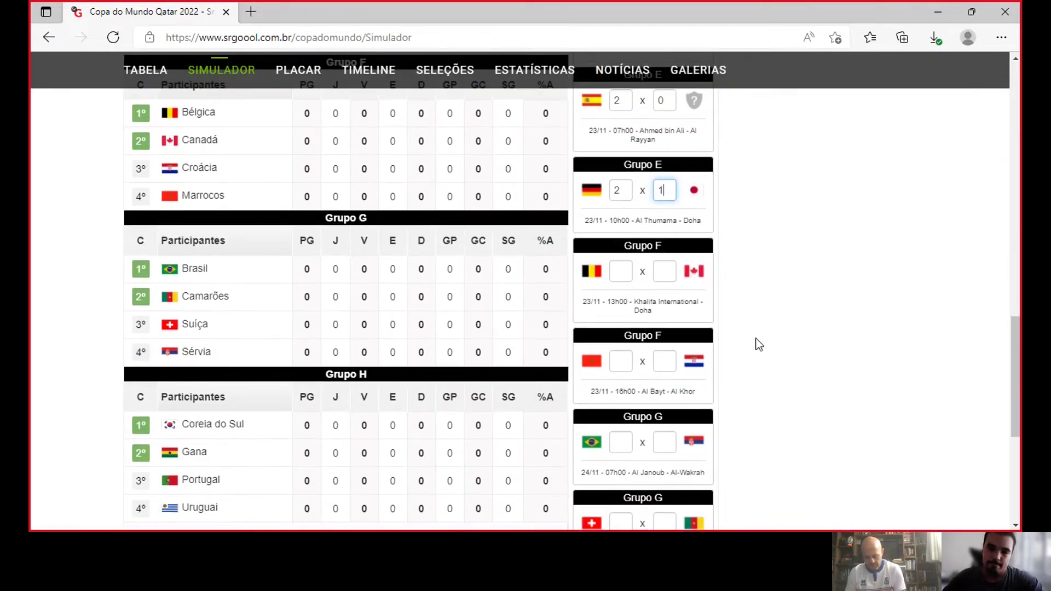
left_click(626, 272)
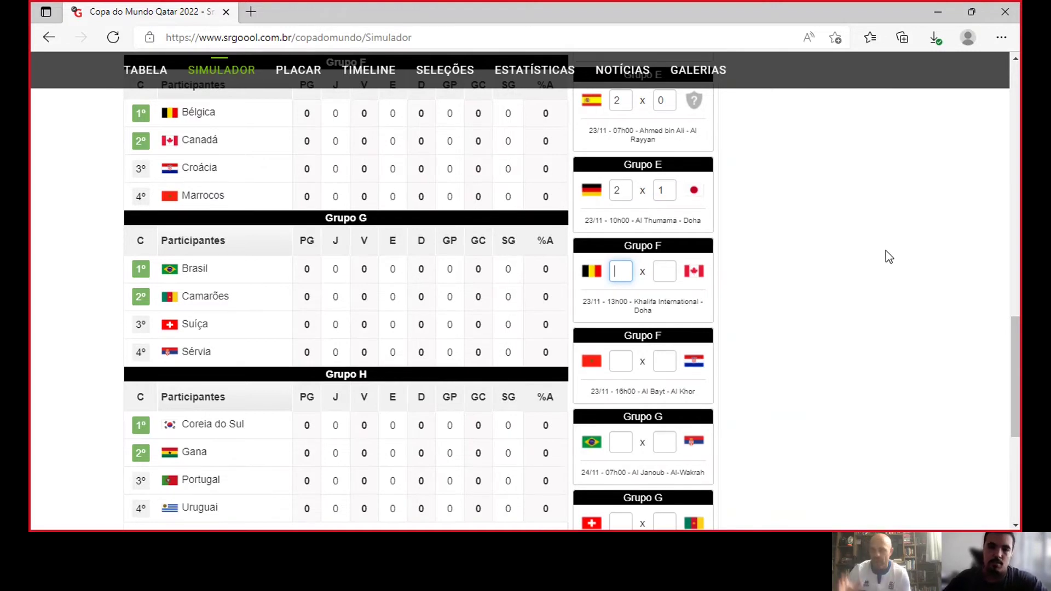
scroll(886, 250, "up", 4)
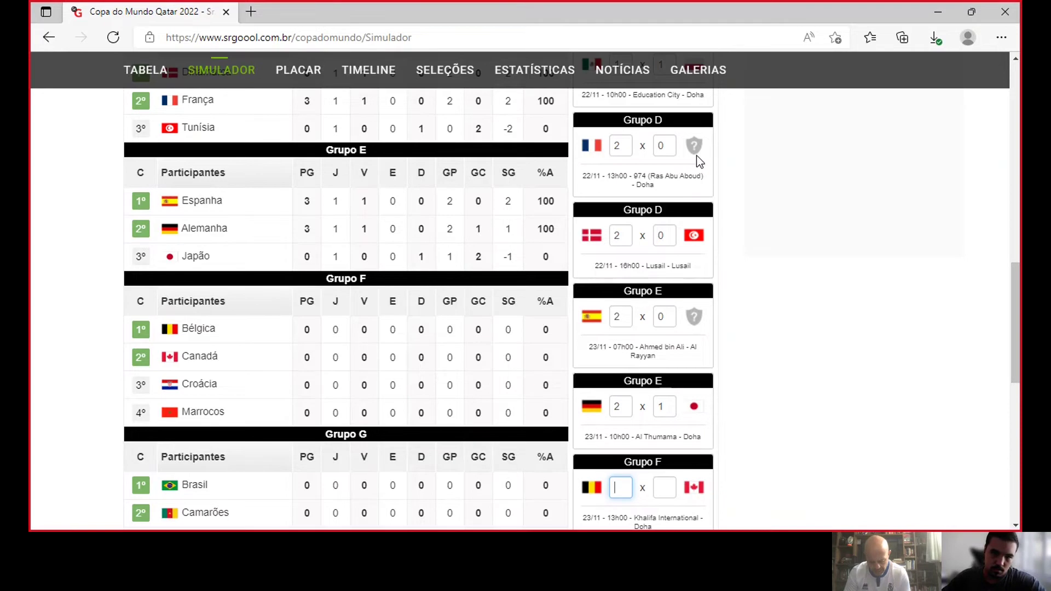
scroll(704, 175, "up", 1)
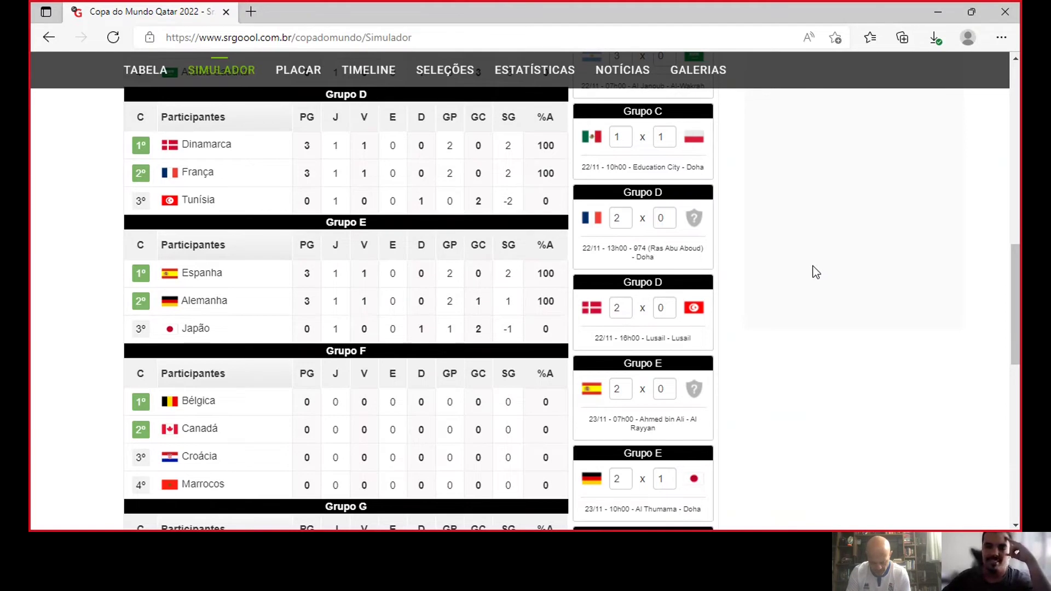
key("Tab")
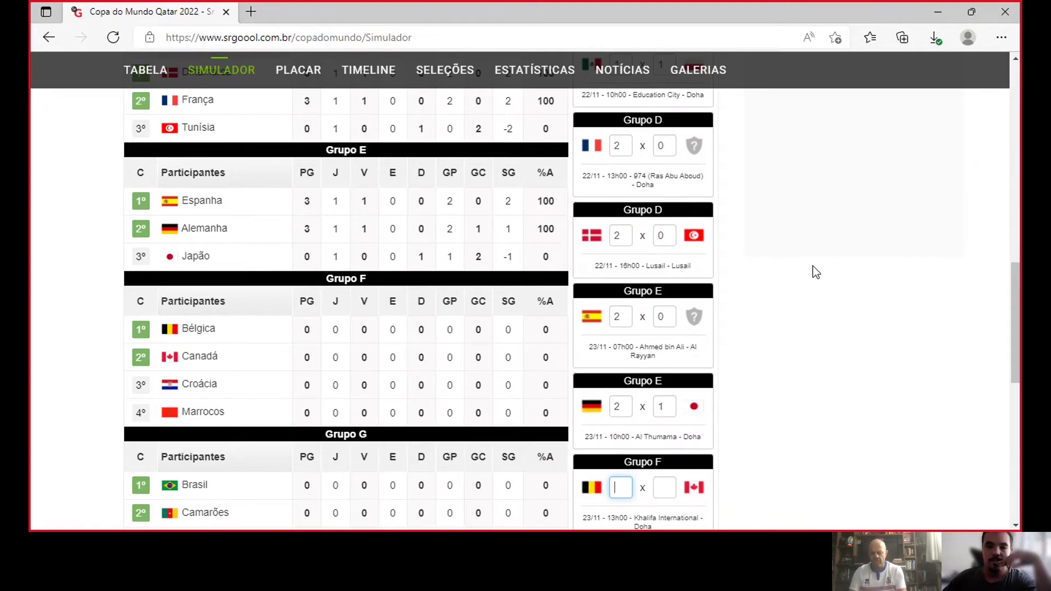
scroll(815, 272, "down", 1)
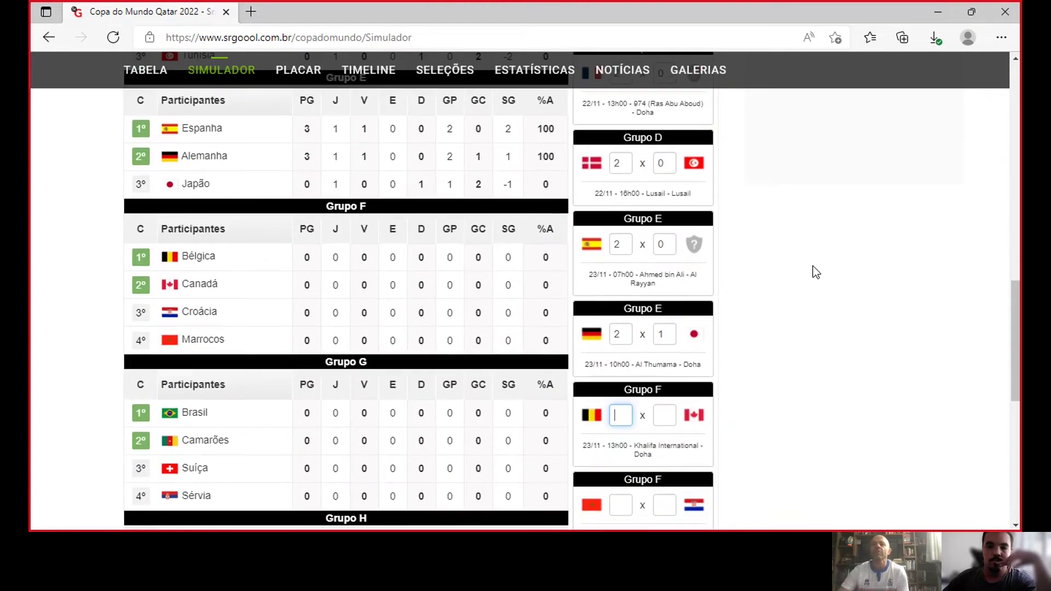
scroll(815, 272, "down", 1)
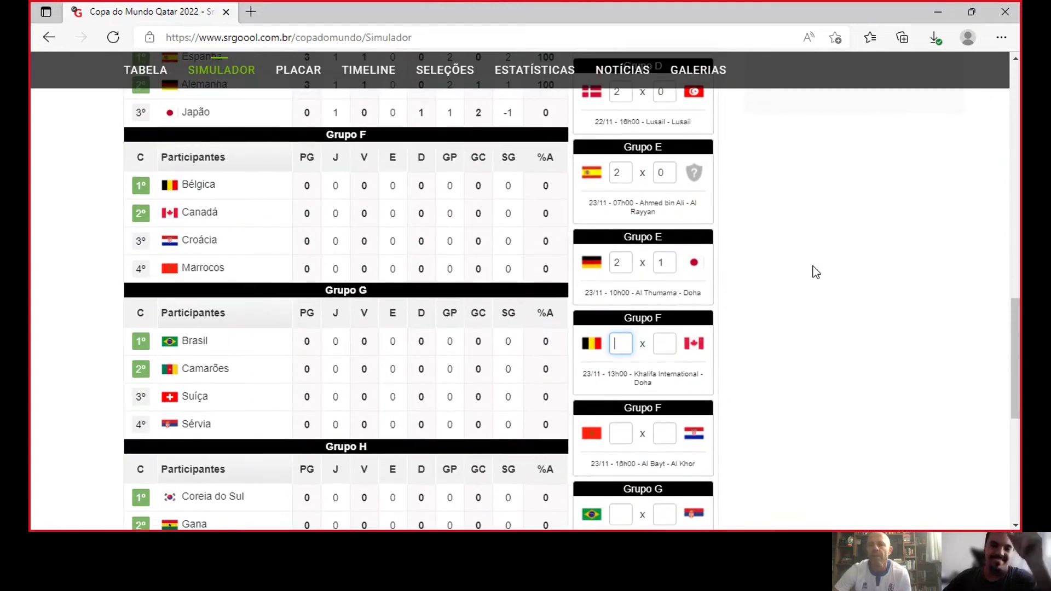
scroll(816, 272, "down", 1)
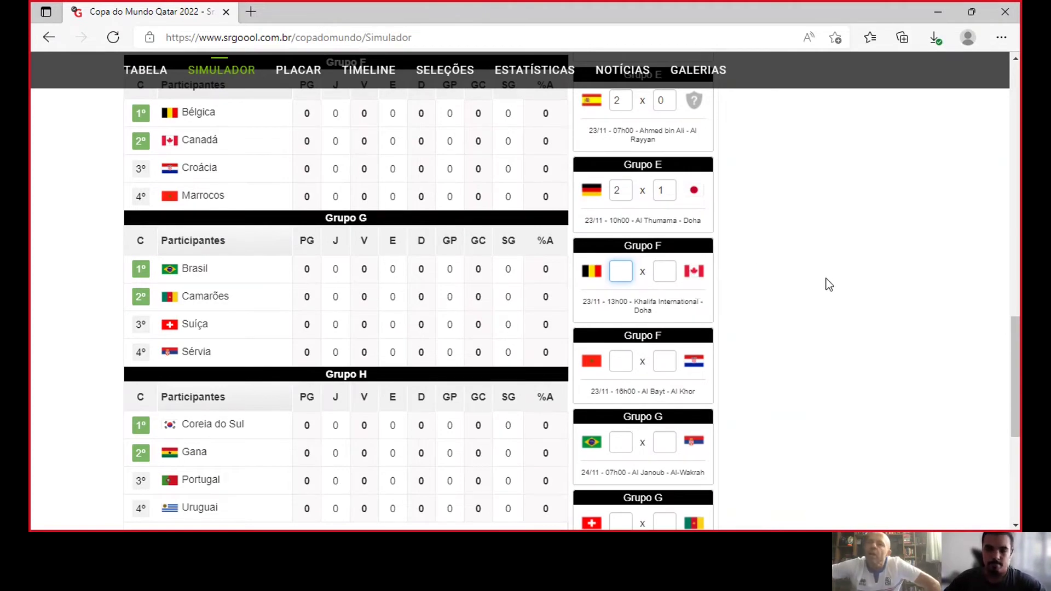
type("2")
key("Tab")
type("1")
Step: Enter a score of Marrocos 1 x 2 Croácia for the first-round Grupo F match
left_click(623, 362)
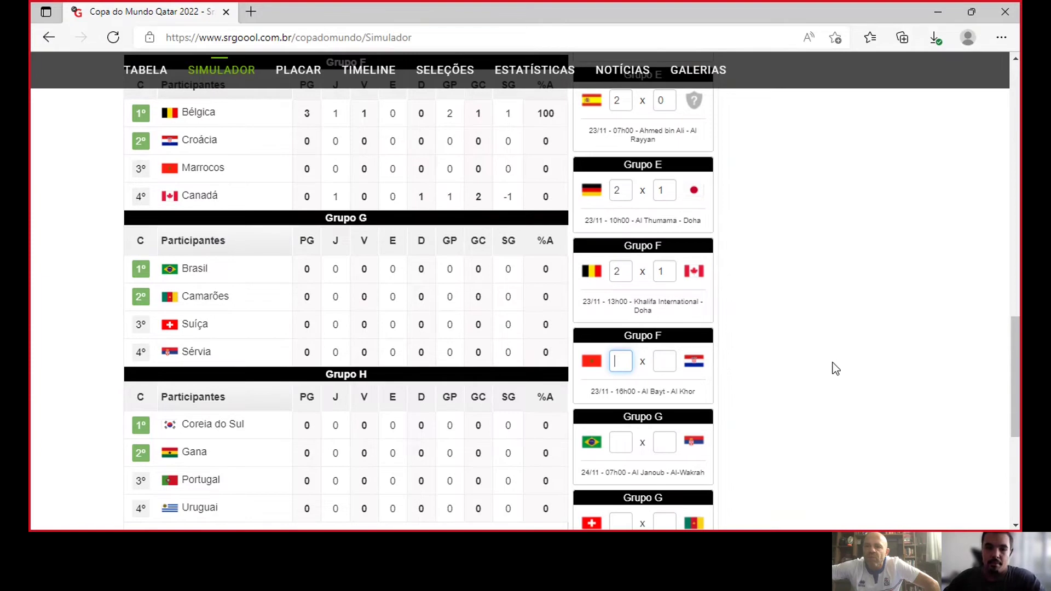
scroll(832, 366, "down", 1)
scroll(711, 293, "down", 1)
scroll(700, 281, "up", 1)
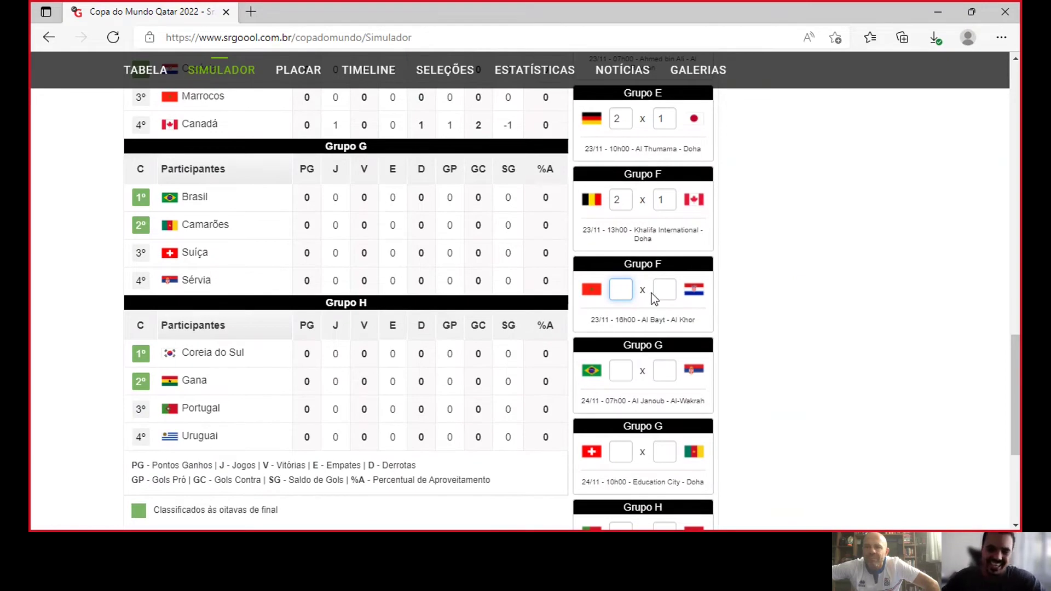
type("1")
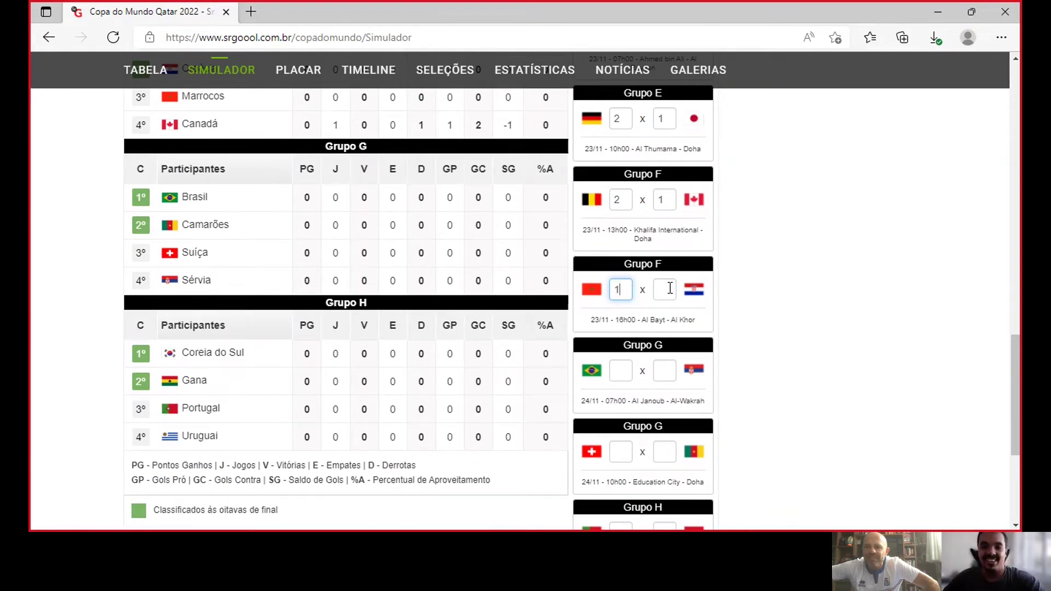
left_click(670, 288)
type("2")
Step: Enter a score of Brasil 1 x 0 Sérvia for the first-round Grupo G match
scroll(618, 303, "down", 1)
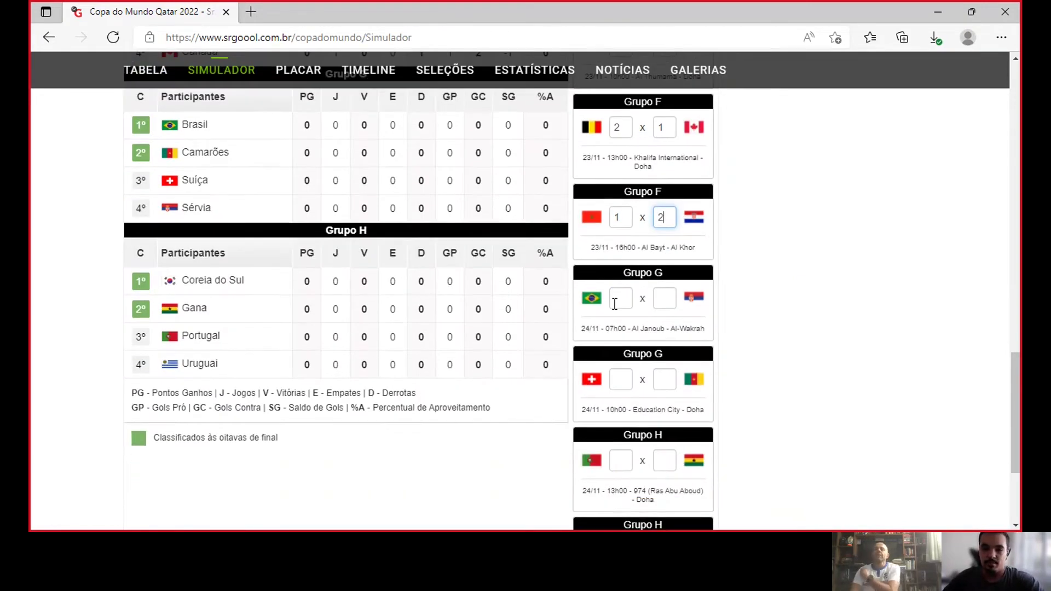
left_click(622, 302)
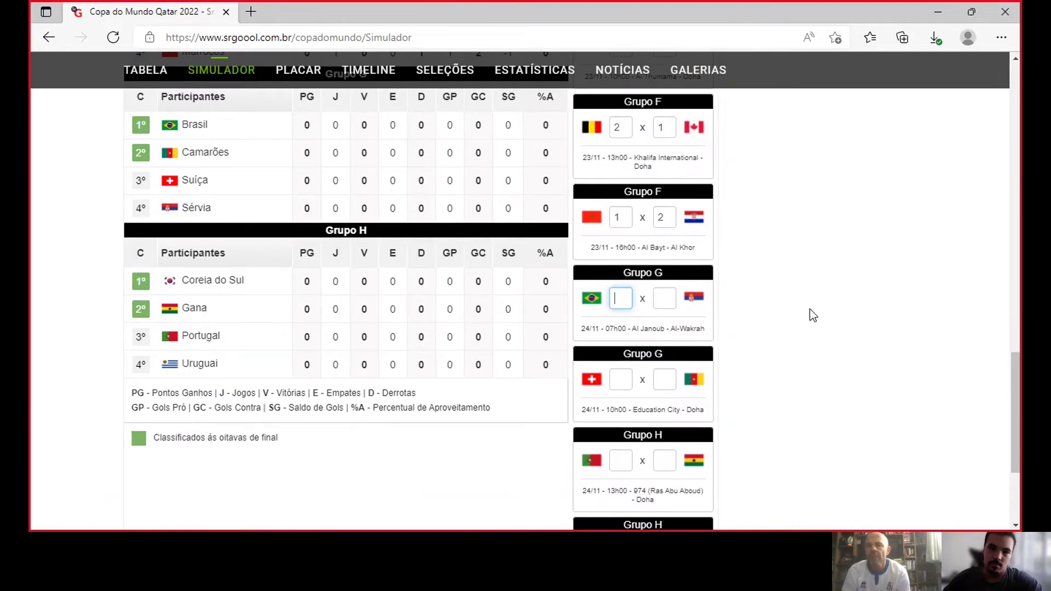
scroll(810, 310, "up", 1)
scroll(809, 309, "down", 1)
scroll(810, 308, "up", 1)
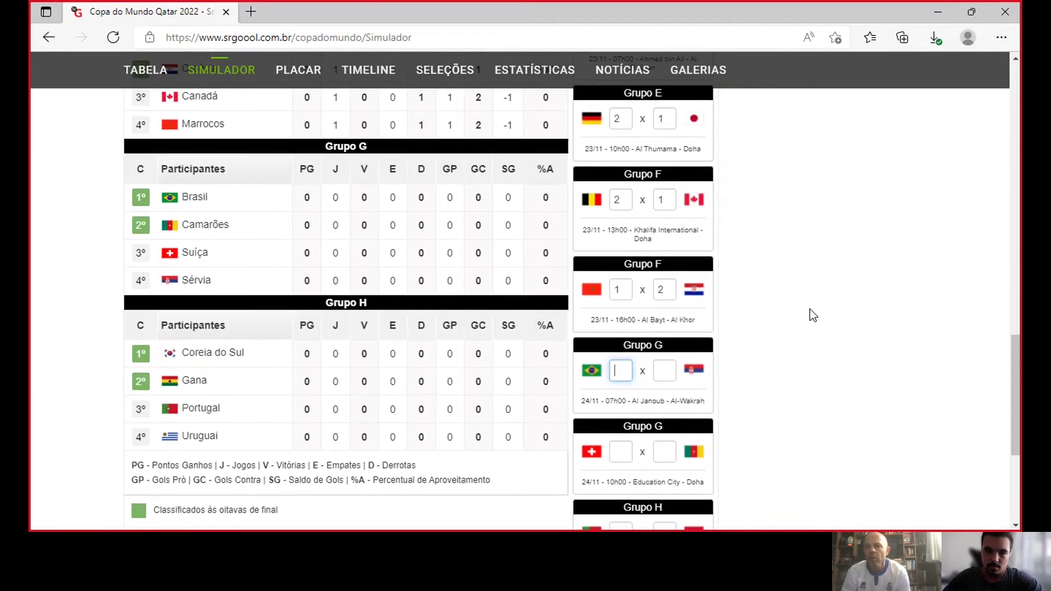
type("1")
left_click(673, 367)
type("0")
Step: Enter a score of Suíça 2 x 1 Camarões for the first-round Grupo G match
scroll(865, 360, "down", 1)
scroll(866, 360, "up", 1)
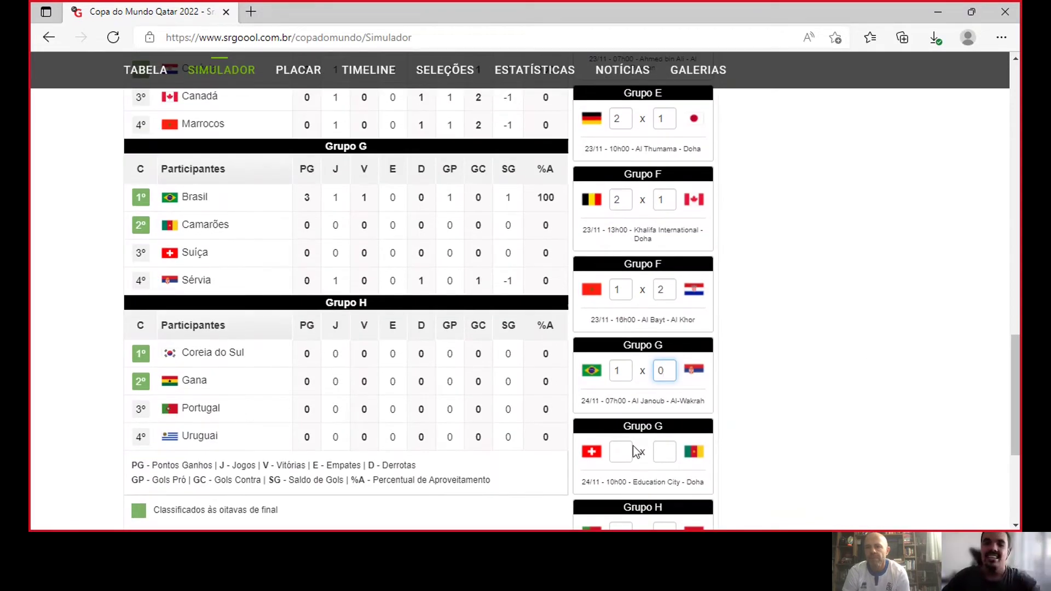
scroll(863, 322, "down", 2)
scroll(854, 321, "up", 2)
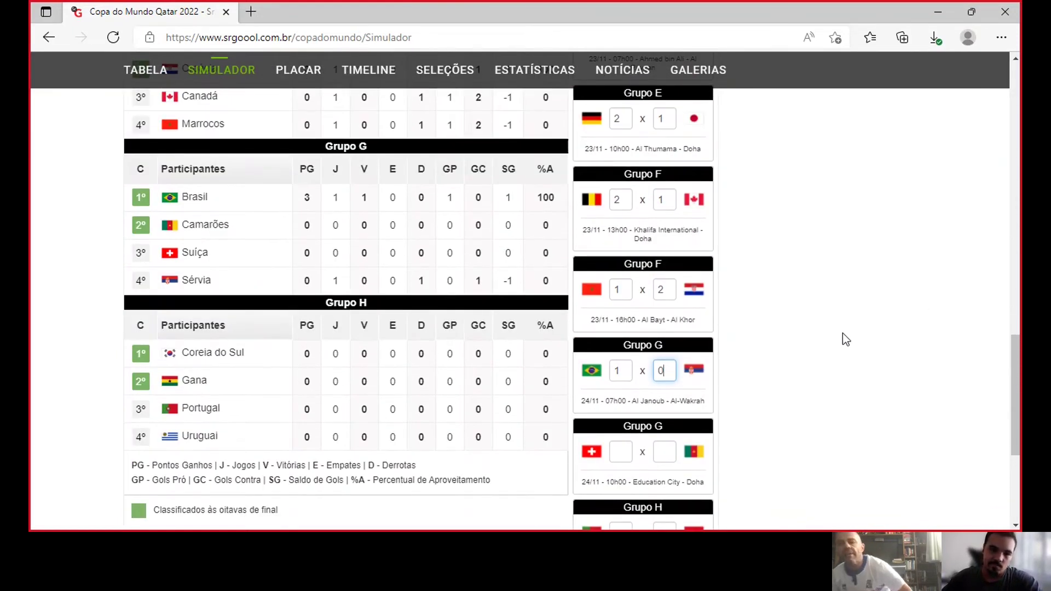
left_click(617, 450)
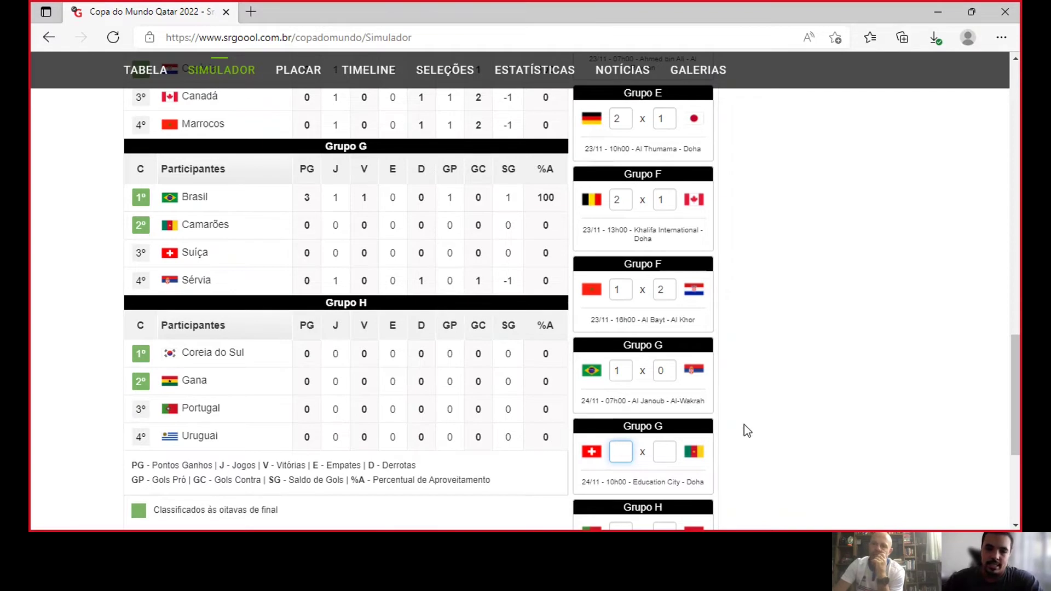
type("2")
left_click(662, 452)
type("1")
Step: Enter a score of Portugal 2 x 0 Gana for the first-round Grupo H match
scroll(832, 433, "down", 2)
scroll(833, 427, "down", 2)
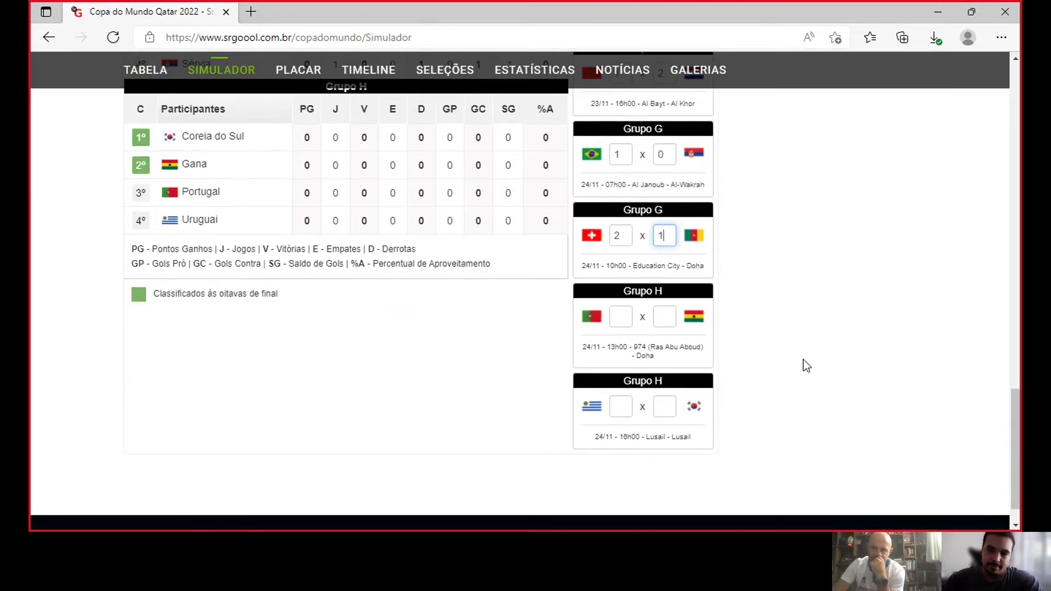
scroll(803, 359, "up", 1)
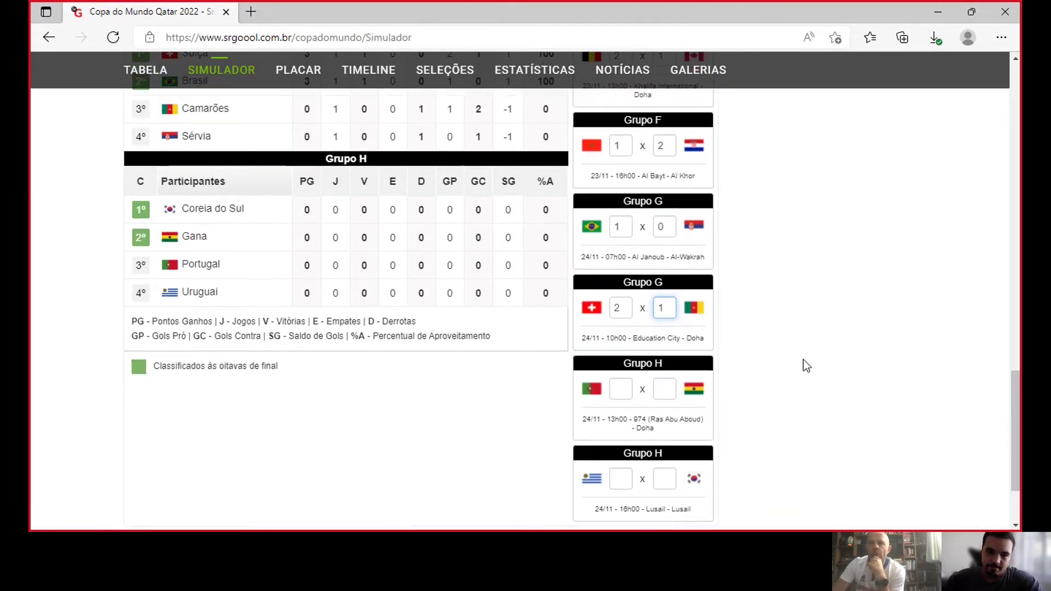
scroll(803, 359, "down", 1)
scroll(802, 359, "up", 1)
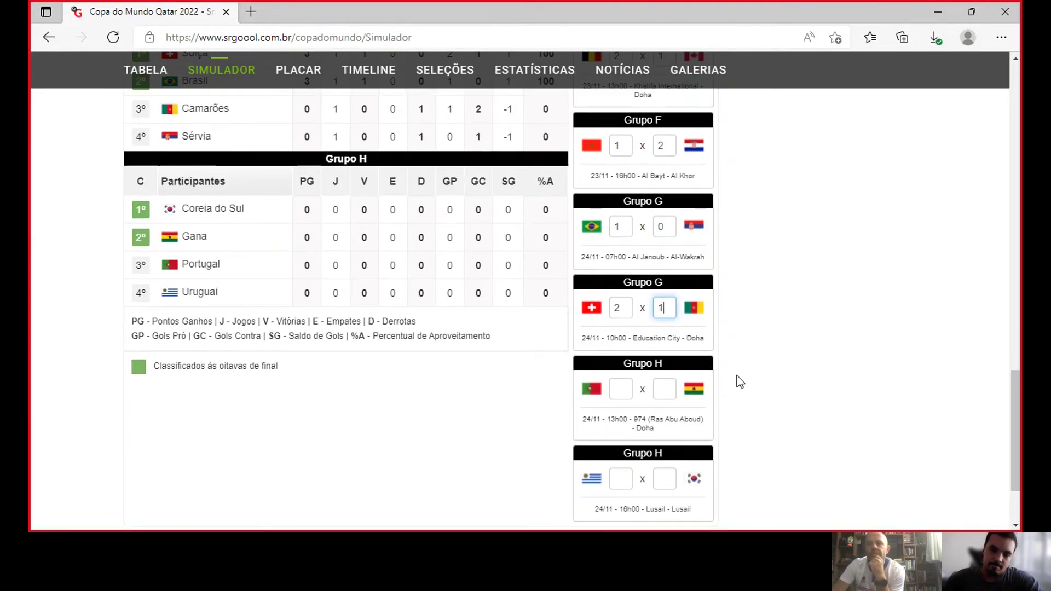
left_click(622, 389)
type("2")
left_click(659, 392)
type("0")
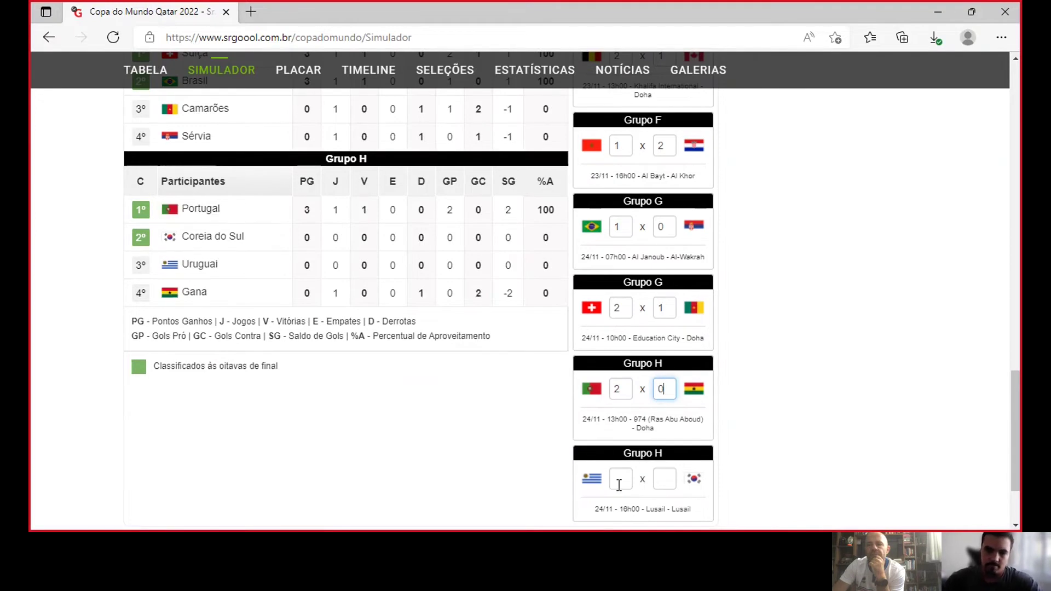
Step: Enter a score of Uruguai 1 x 0 Coreia do Sul for the first-round Grupo H match
left_click(626, 478)
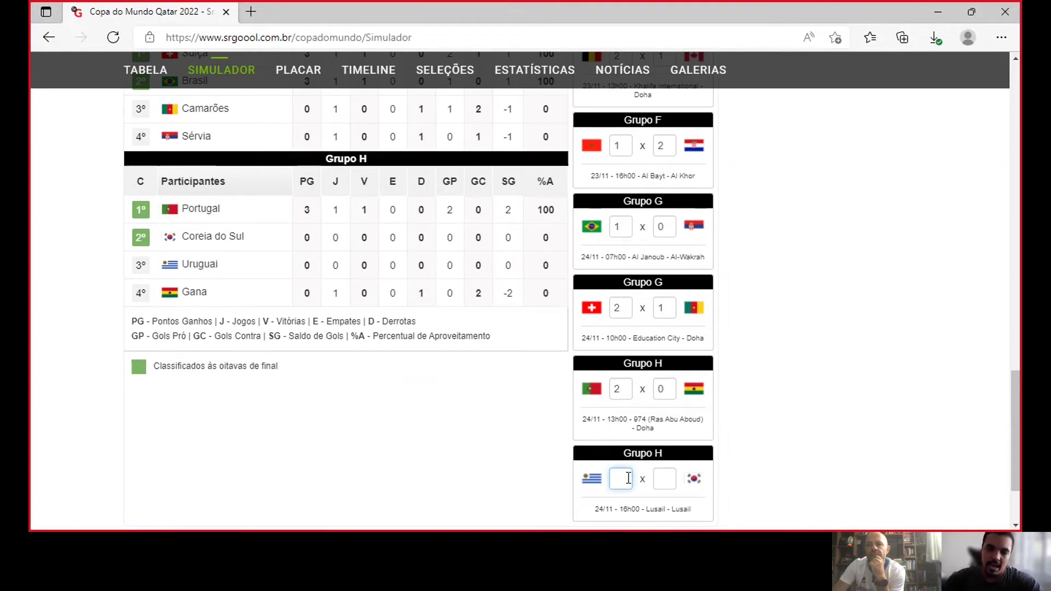
type("1")
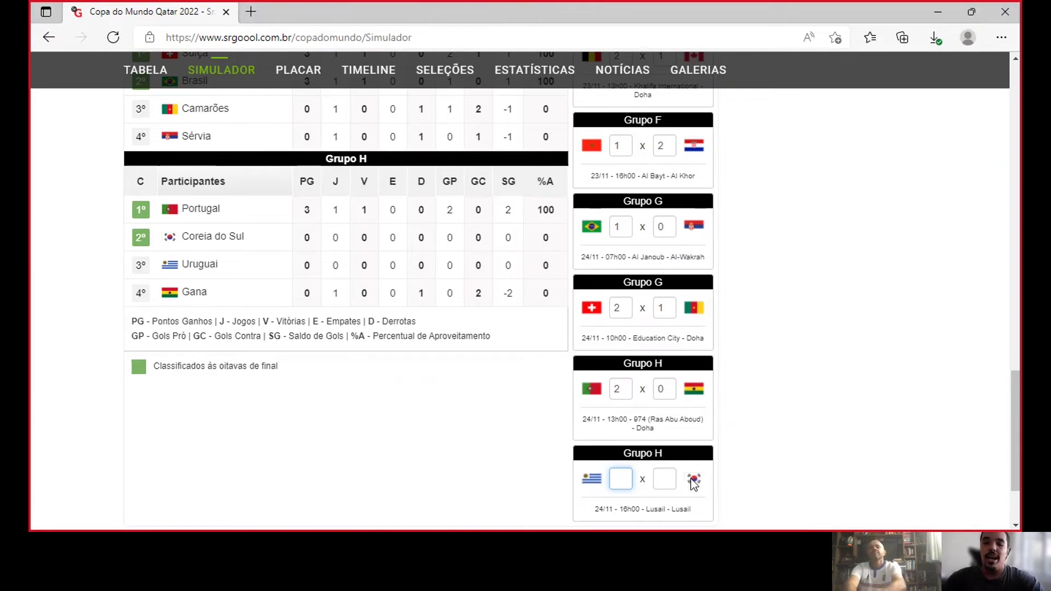
left_click(666, 479)
type("0")
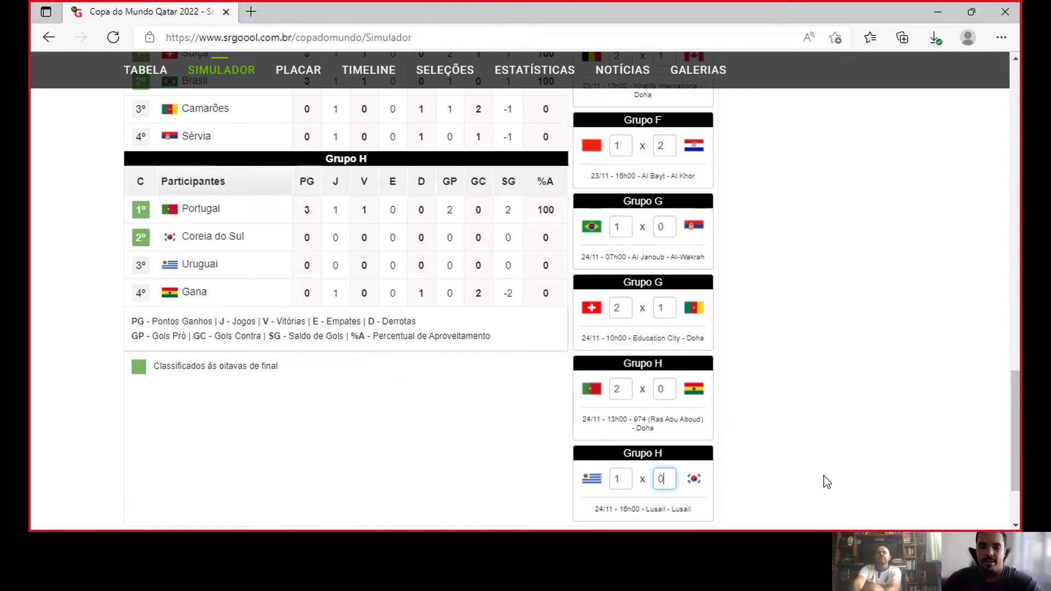
Step: Switch the simulator's list of group-stage matches to the 2ª Rodada
scroll(833, 472, "up", 1)
scroll(832, 473, "up", 20)
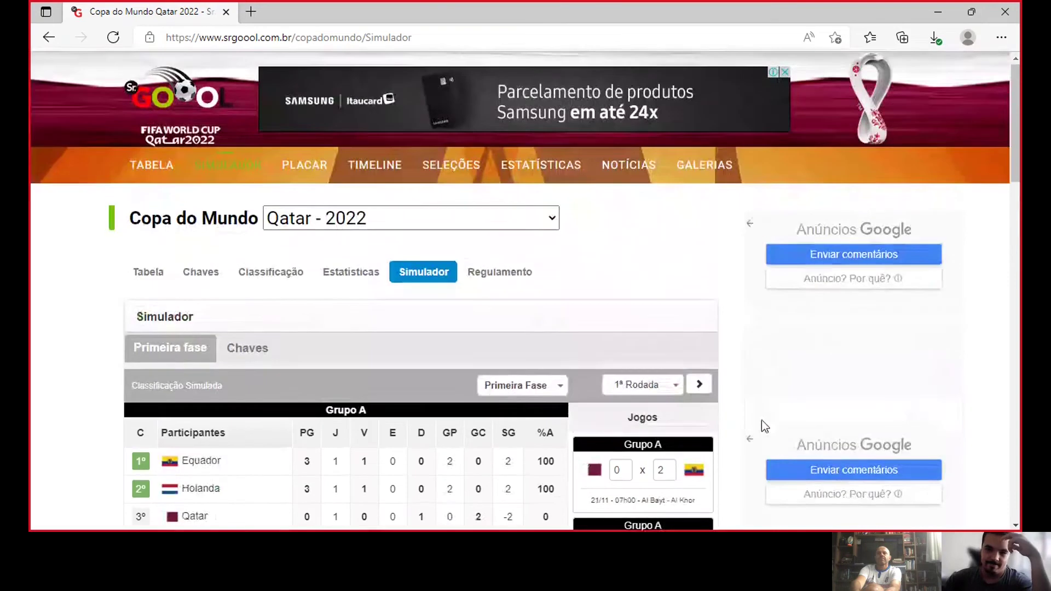
scroll(764, 425, "down", 1)
left_click(673, 311)
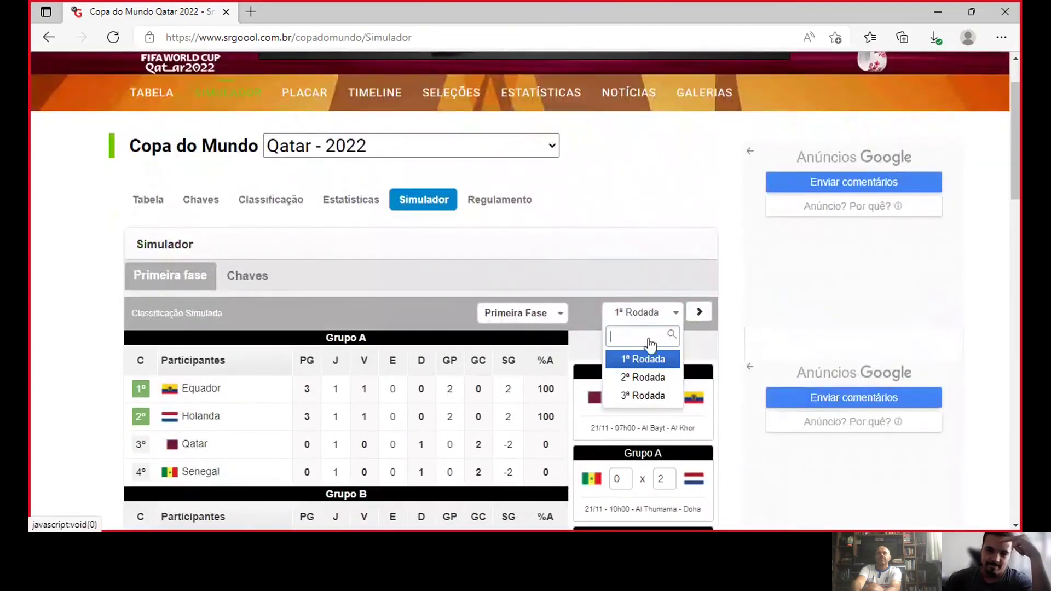
left_click(644, 377)
Step: Enter a score of Qatar 0 x 3 Senegal for the second-round Grupo A match
scroll(721, 312, "down", 3)
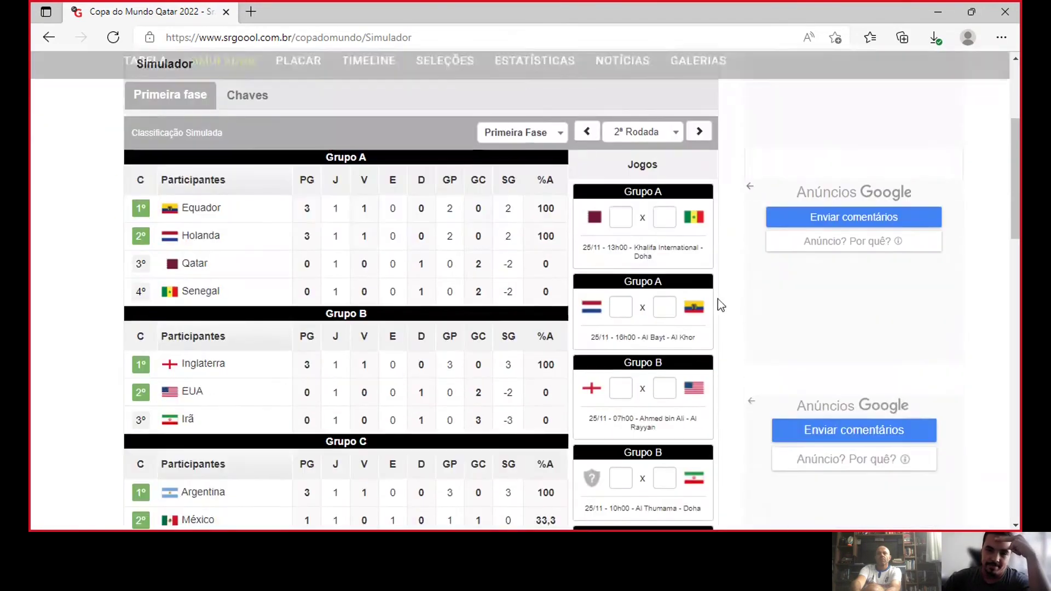
left_click(616, 216)
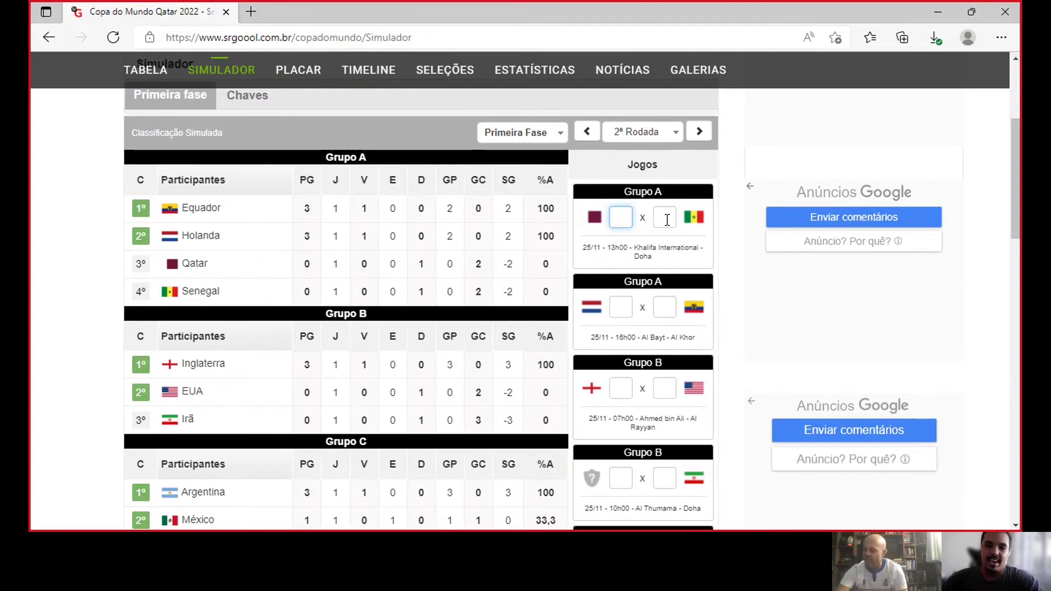
left_click(668, 220)
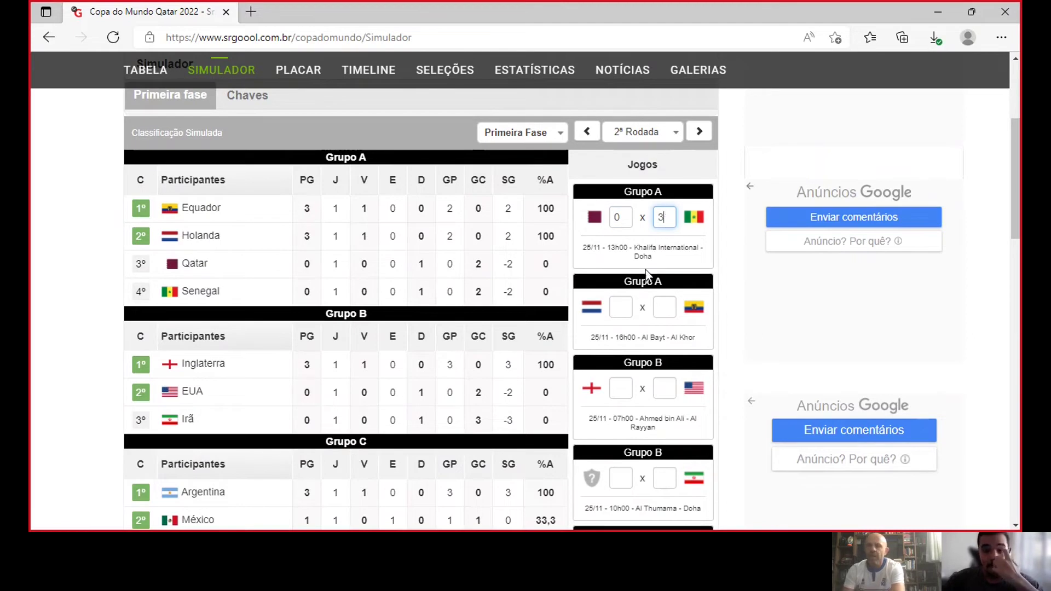
Step: Enter a score of Holanda 2 x 1 Equador for the second-round Grupo A match
left_click(627, 307)
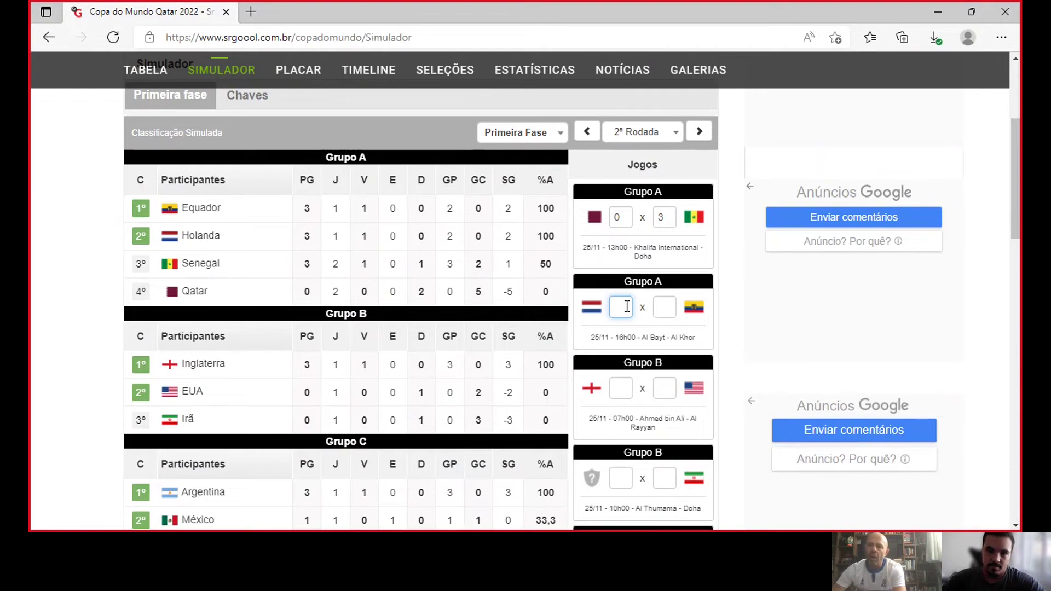
type("2")
left_click(664, 308)
type("1")
Step: Enter a score of Inglaterra 2 x 0 EUA for the second-round Grupo B match
scroll(660, 329, "down", 1)
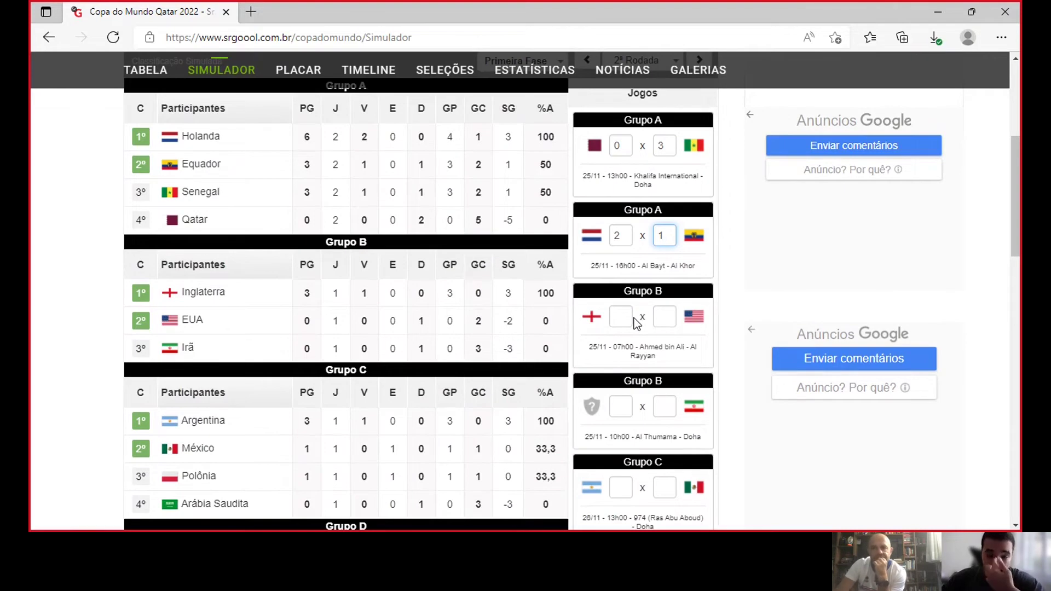
left_click(622, 317)
type("2")
left_click(659, 322)
type("0")
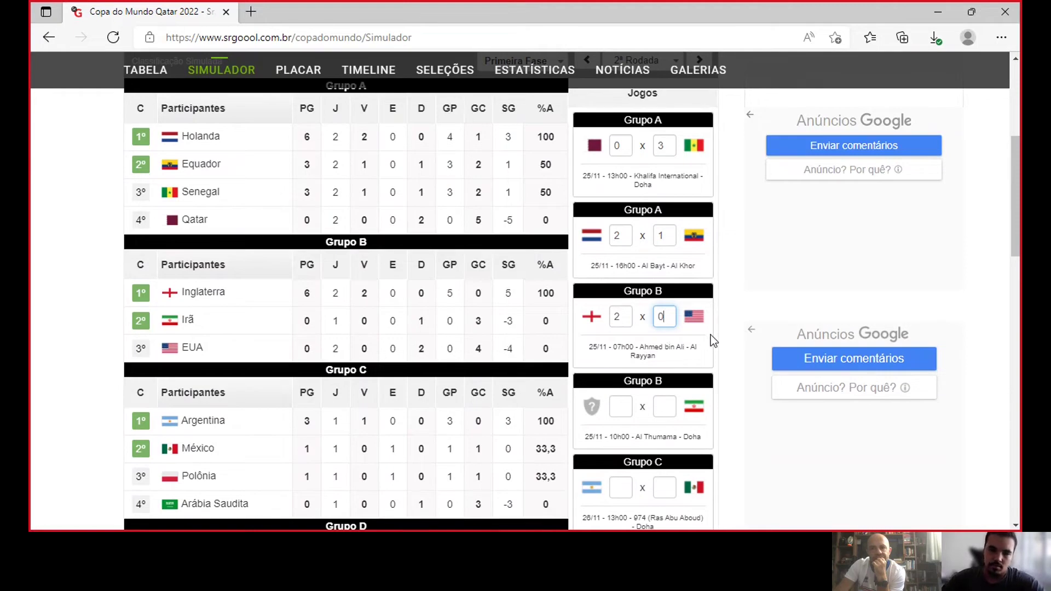
Step: Set the second-round Grupo B match between the undefined team and Irã to 2 x 0
scroll(710, 335, "down", 1)
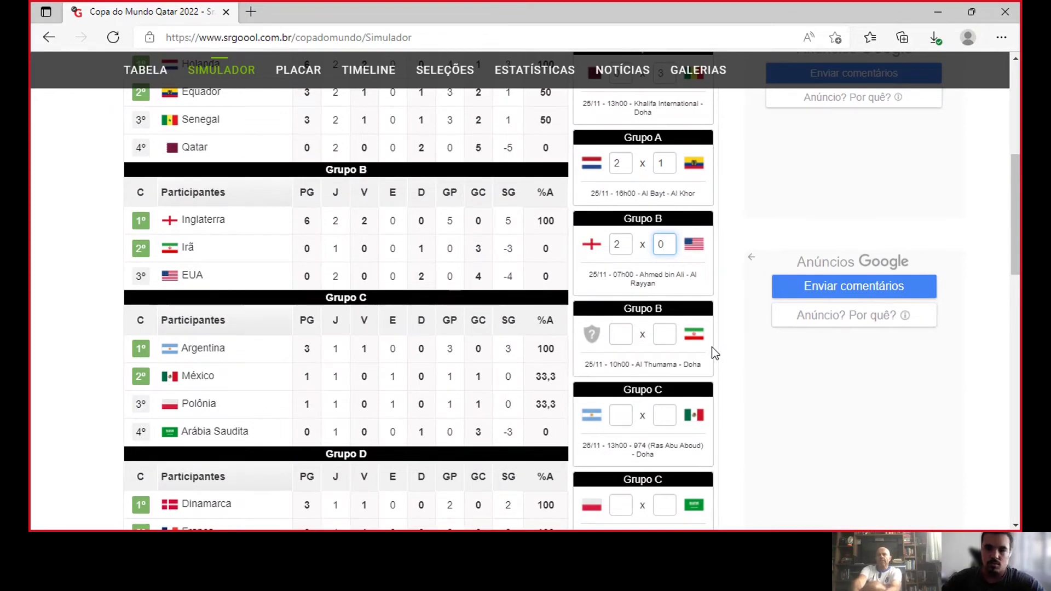
left_click(621, 335)
type("2")
left_click(663, 334)
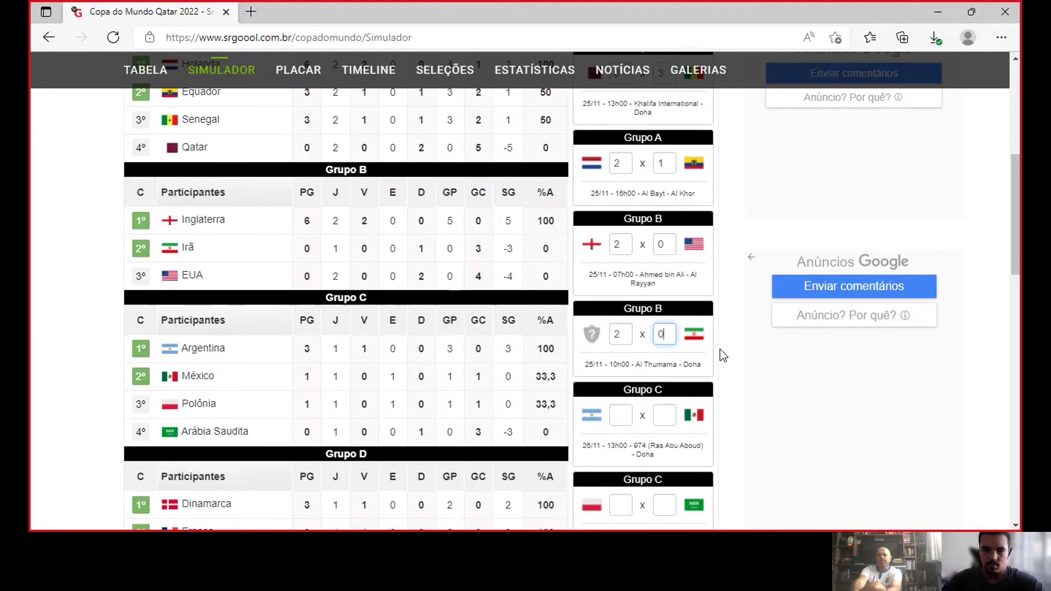
type("0")
Step: Enter a score of Argentina 3 x 1 México for the second-round Grupo C match
scroll(720, 355, "down", 1)
key("Tab")
scroll(783, 346, "down", 1)
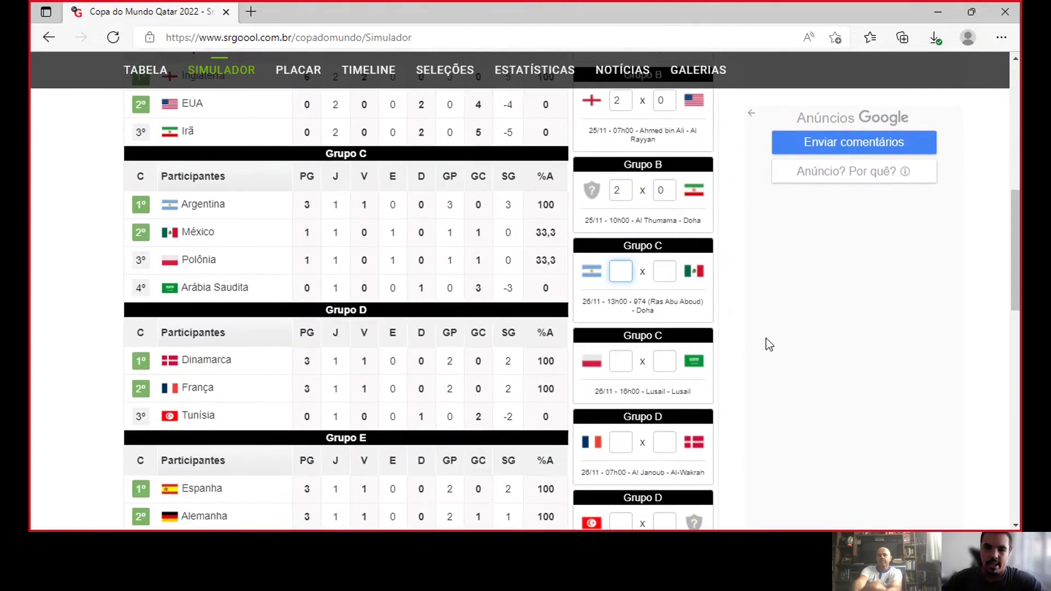
type("3")
left_click(671, 275)
type("1")
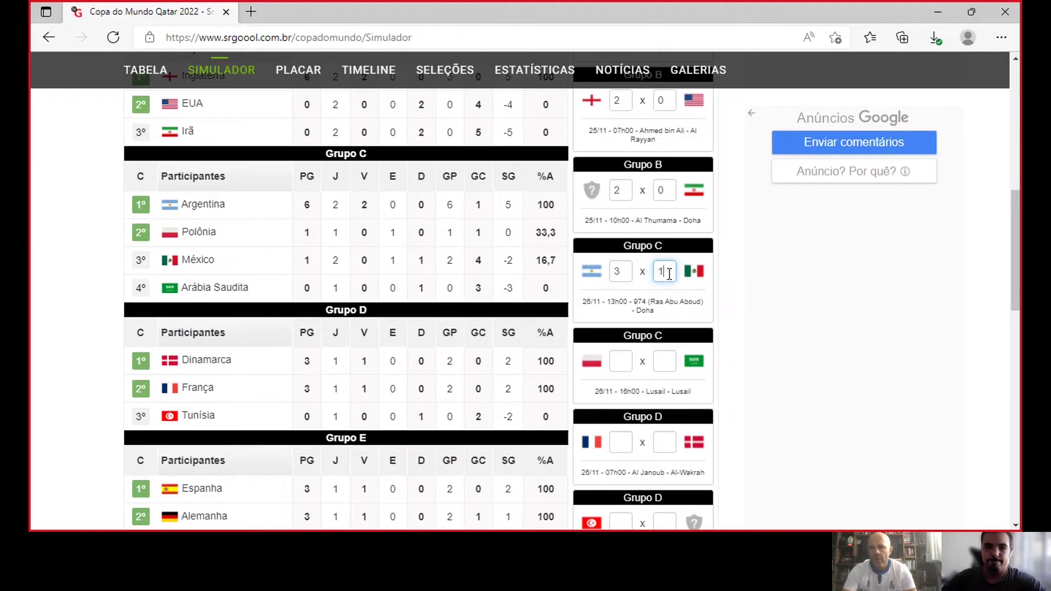
Step: Enter a score of Polônia 3 x 0 Arábia Saudita for the second-round Grupo C match
left_click(626, 362)
type("3")
key("Tab")
scroll(745, 364, "down", 4)
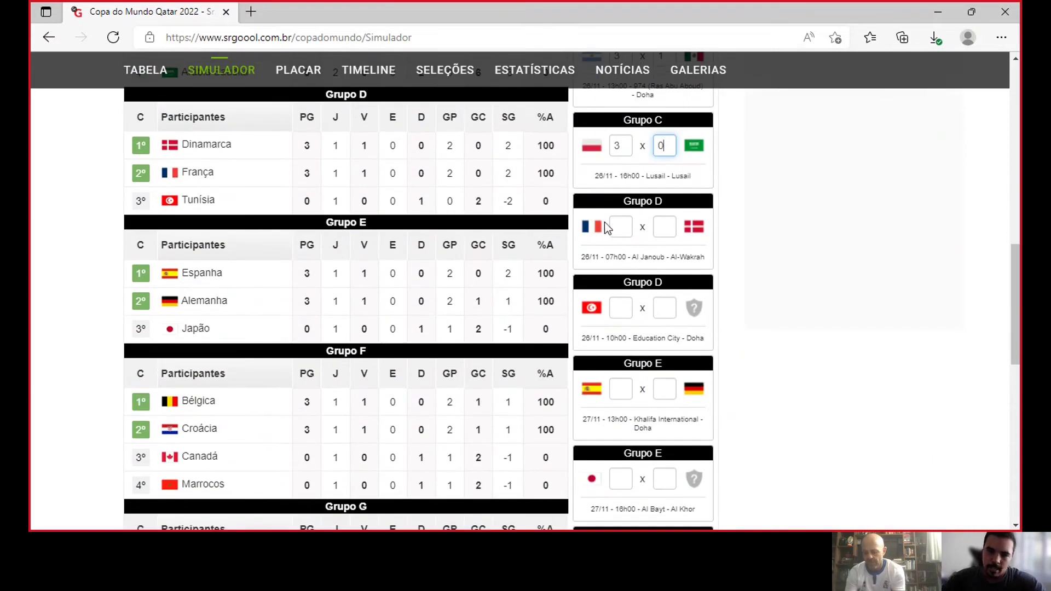